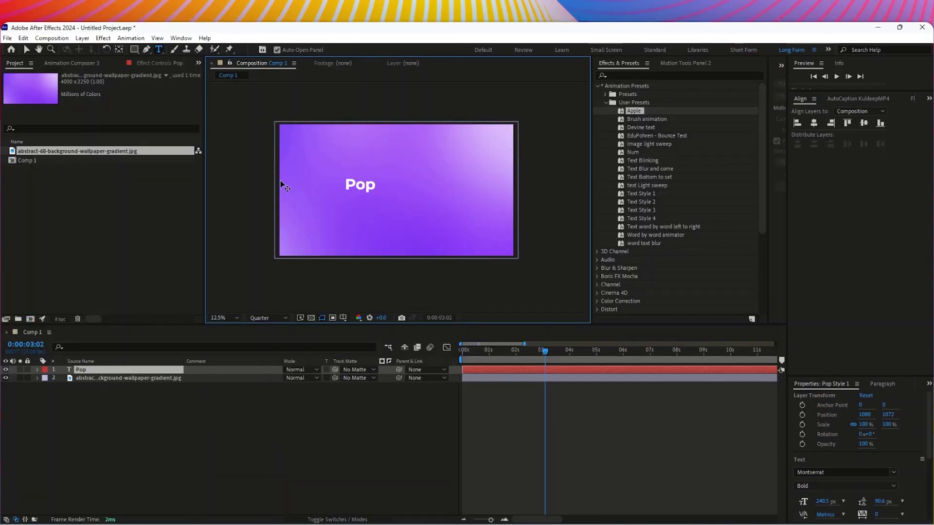
# - Type 'Style 1' after 'Pop Up ' in the text layer
pyautogui.write('Sty')
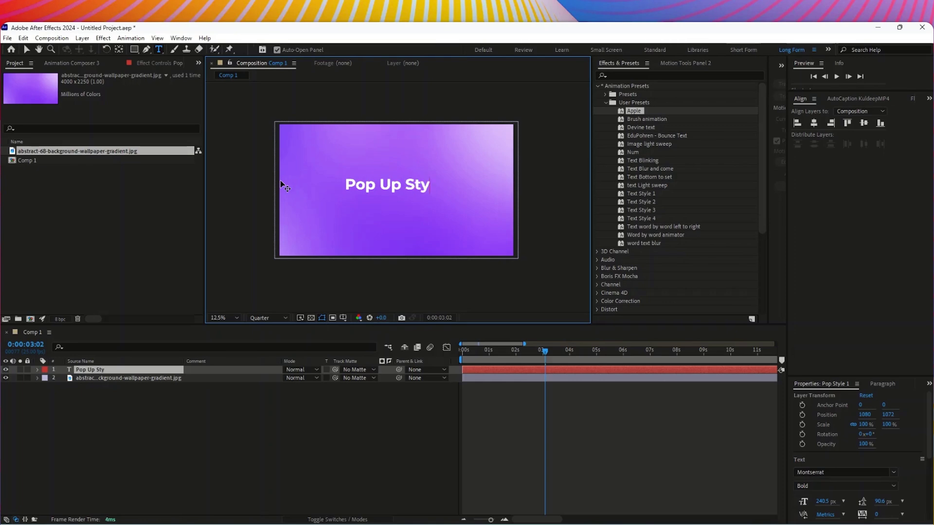
pyautogui.write('le 1')
# - Add a Position text animator to Pop Up Style 1 and set Position to 0.0, 100.0
pyautogui.click(27, 50)
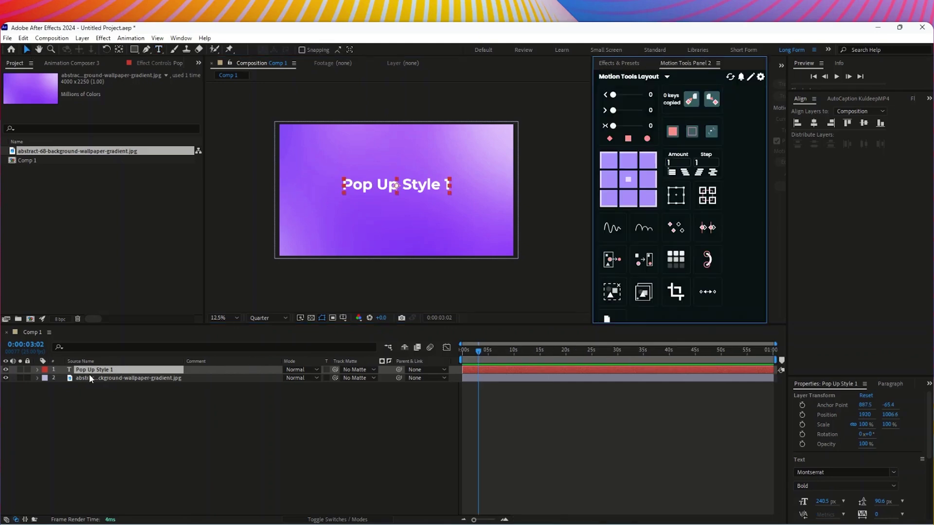
pyautogui.click(37, 370)
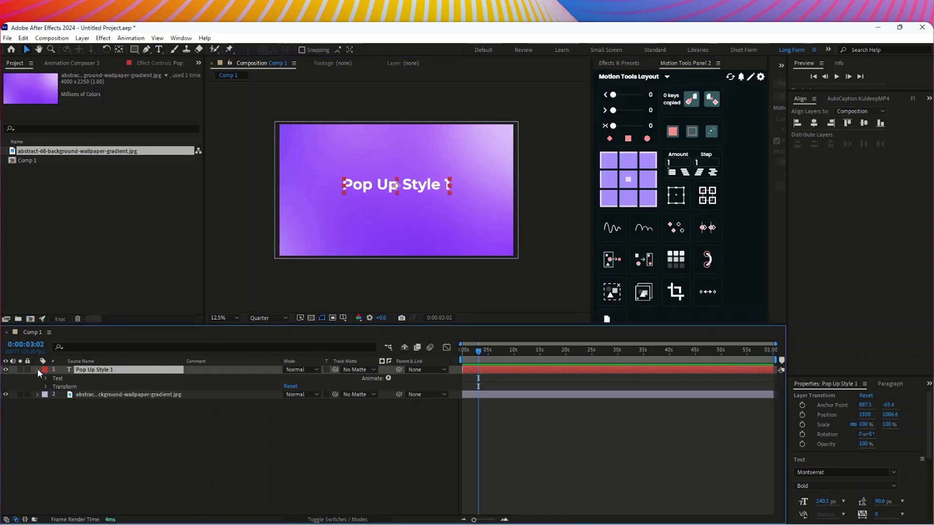
pyautogui.click(45, 378)
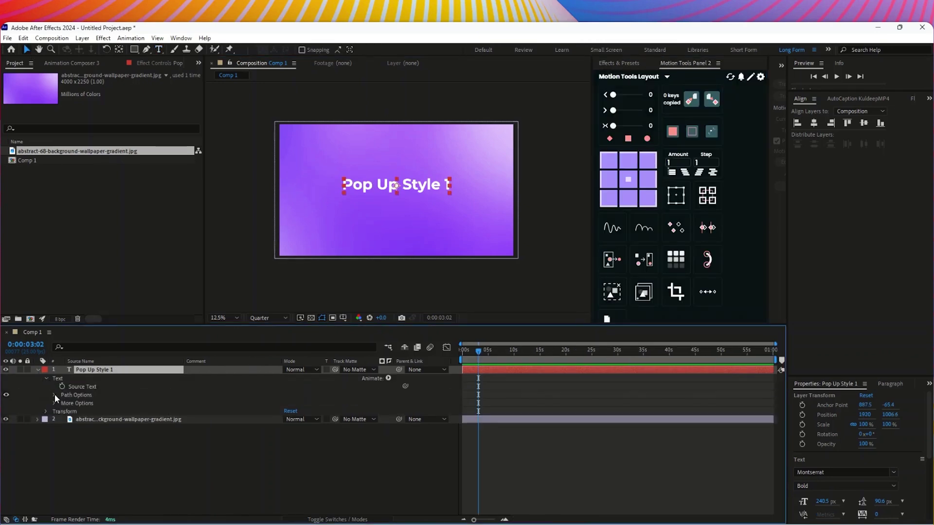
pyautogui.click(388, 379)
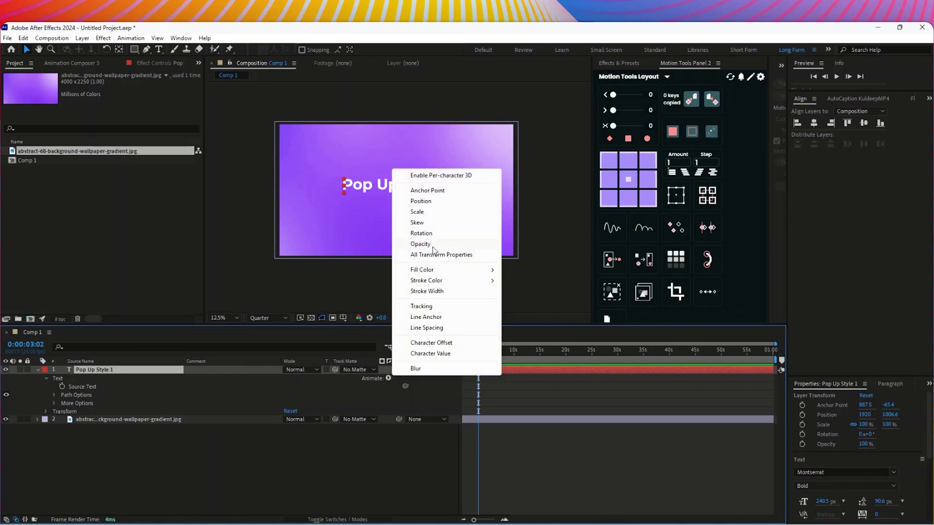
pyautogui.click(424, 201)
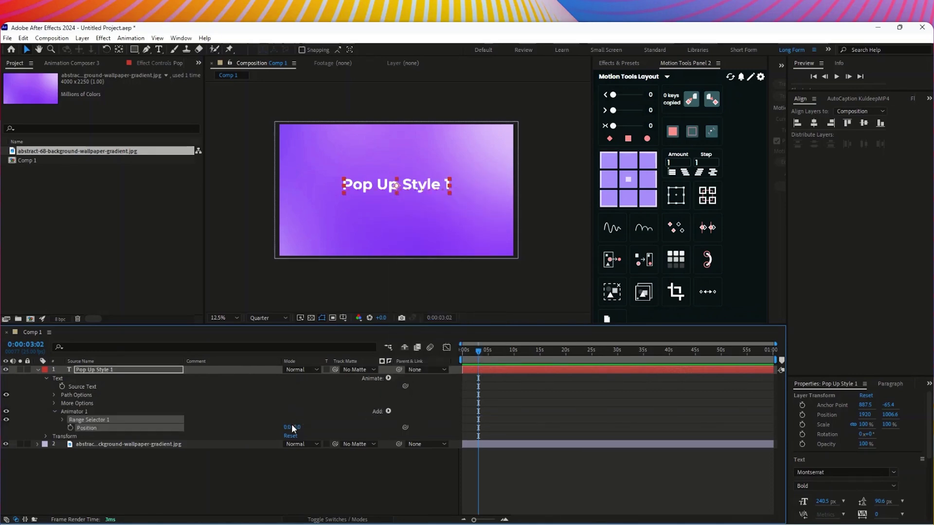
pyautogui.moveTo(292, 426); pyautogui.dragTo(350, 424)
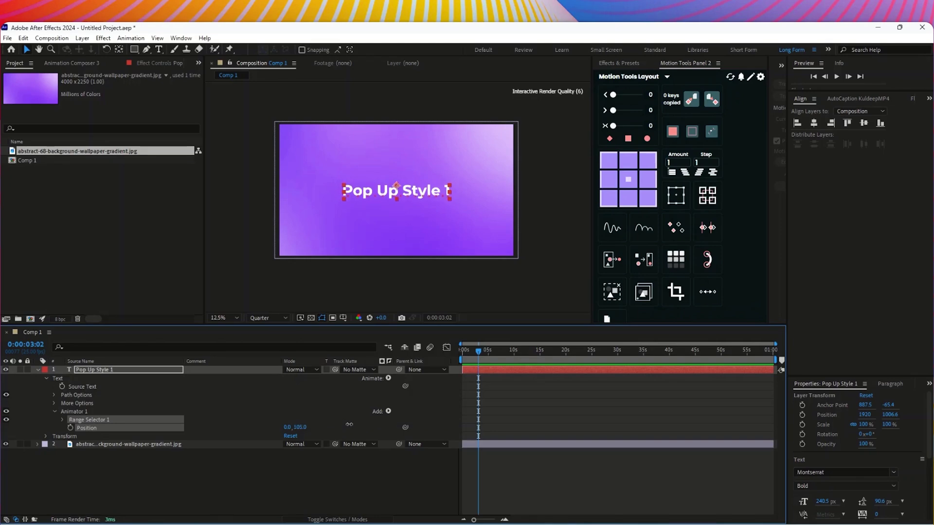
pyautogui.click(299, 427)
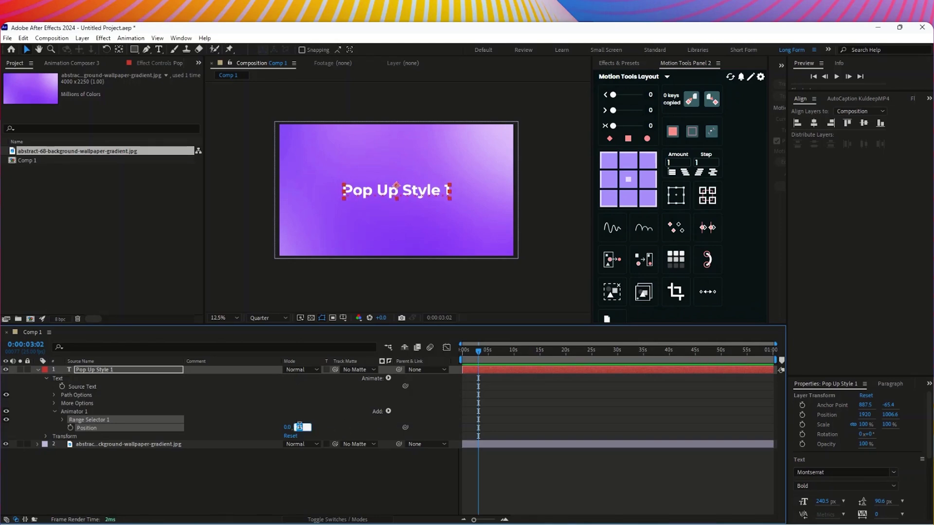
pyautogui.click(302, 489)
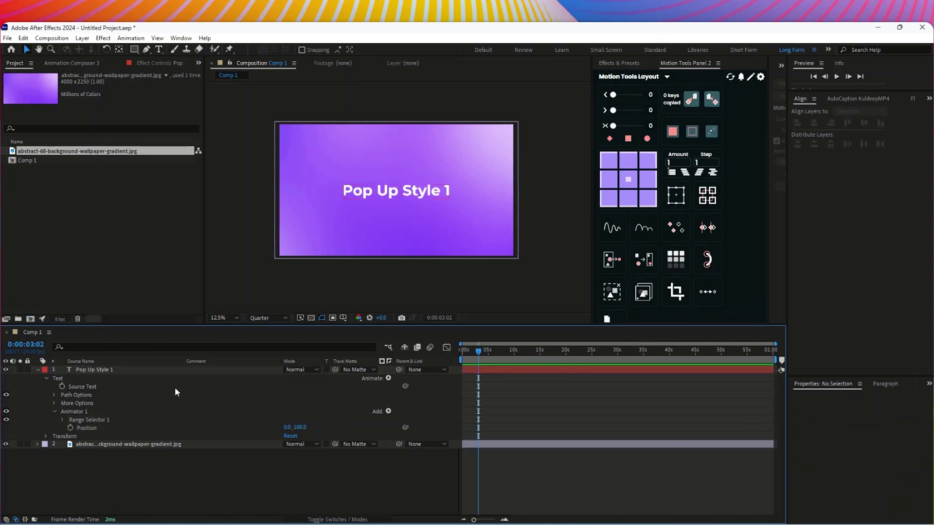
# - Add Opacity to Animator 1 and set it to 0%
pyautogui.click(388, 411)
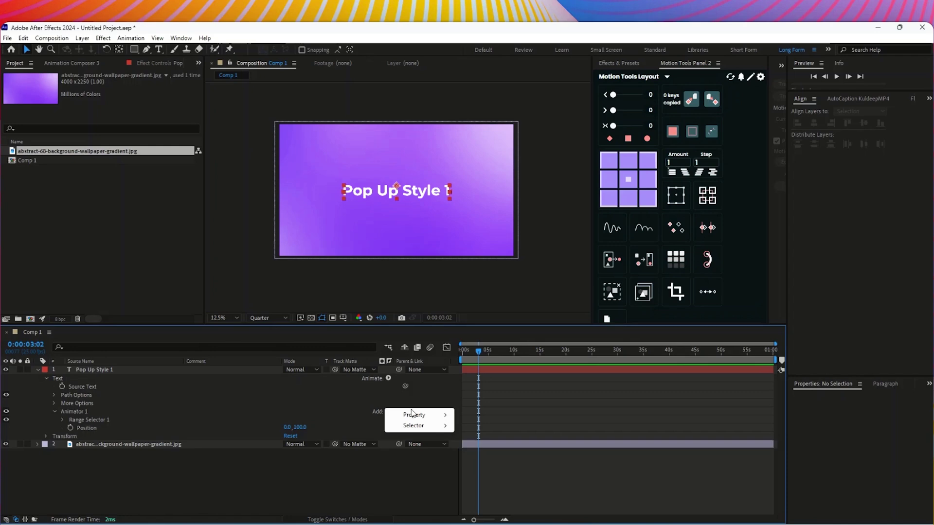
pyautogui.moveTo(411, 414)
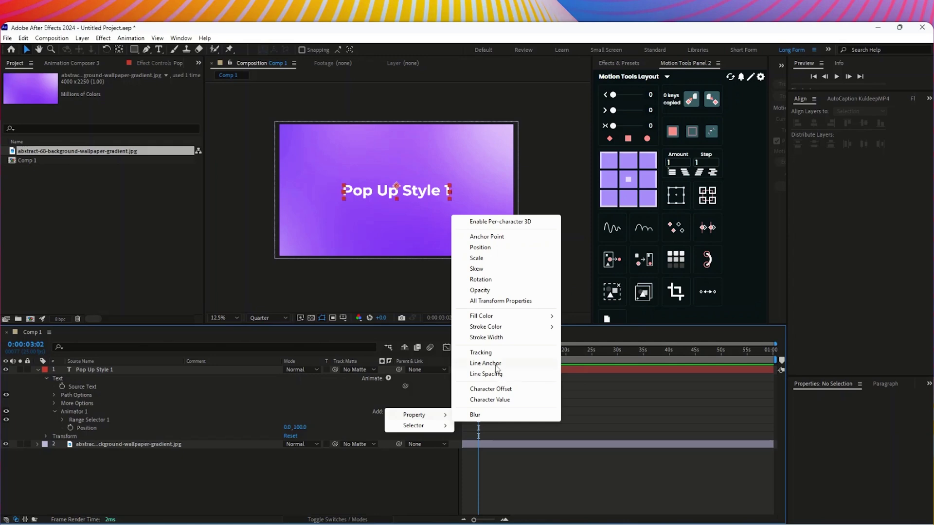
pyautogui.click(492, 290)
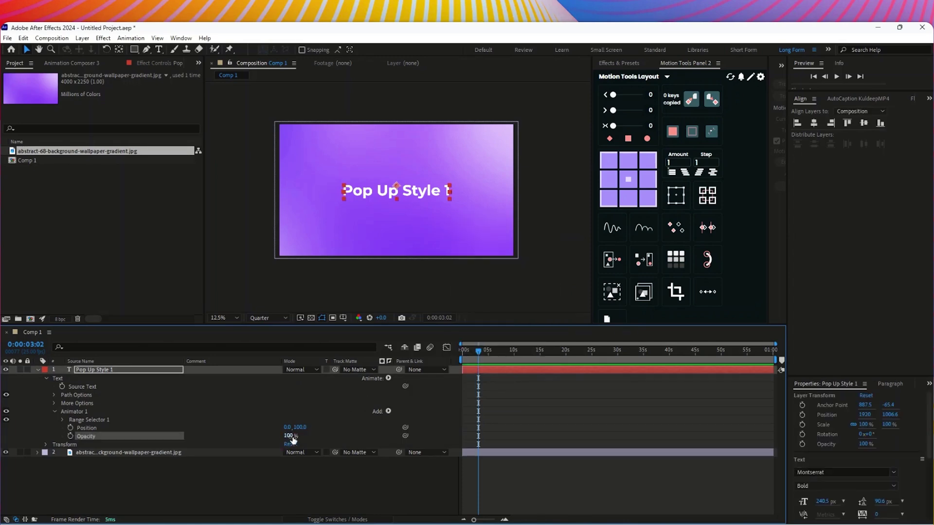
pyautogui.moveTo(290, 436); pyautogui.dragTo(234, 436)
# - Add Blur to Animator 1 and scrub it to 120.0, 120.0
pyautogui.click(388, 411)
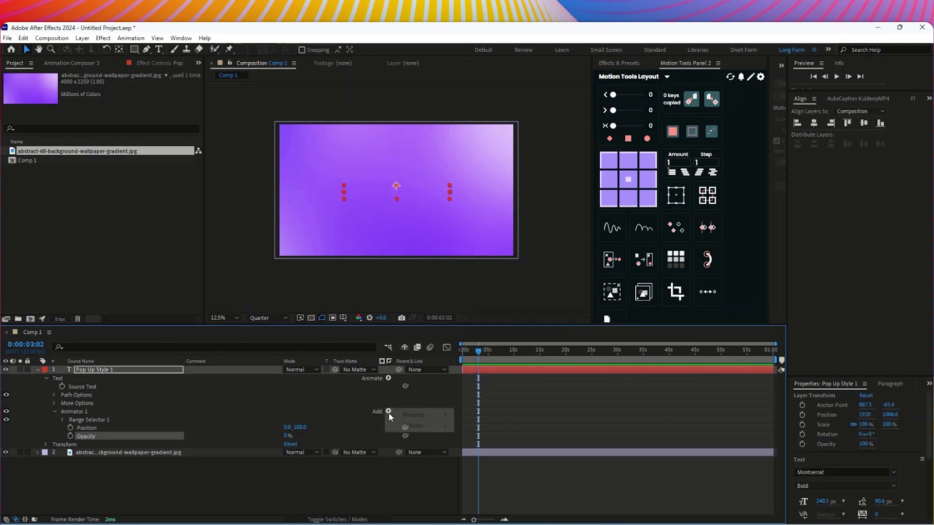
pyautogui.moveTo(423, 417)
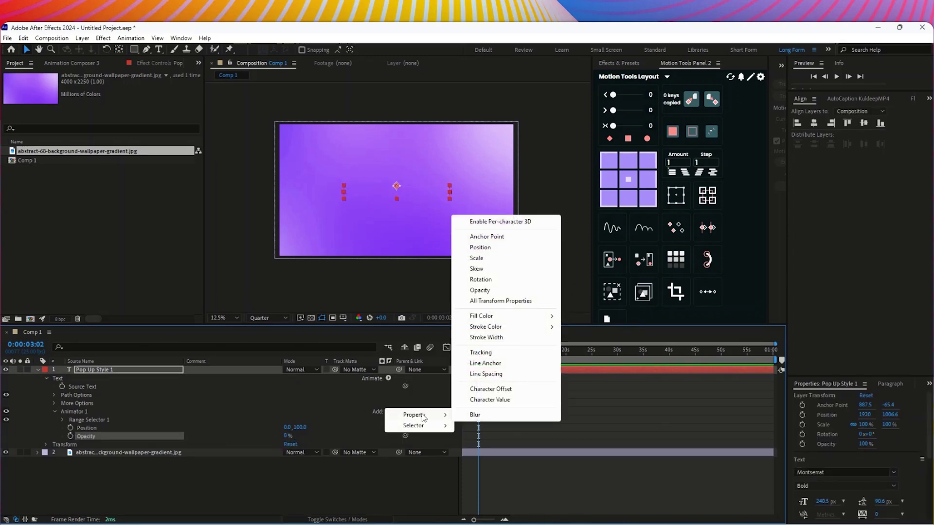
pyautogui.click(475, 414)
pyautogui.moveTo(296, 444); pyautogui.dragTo(351, 442)
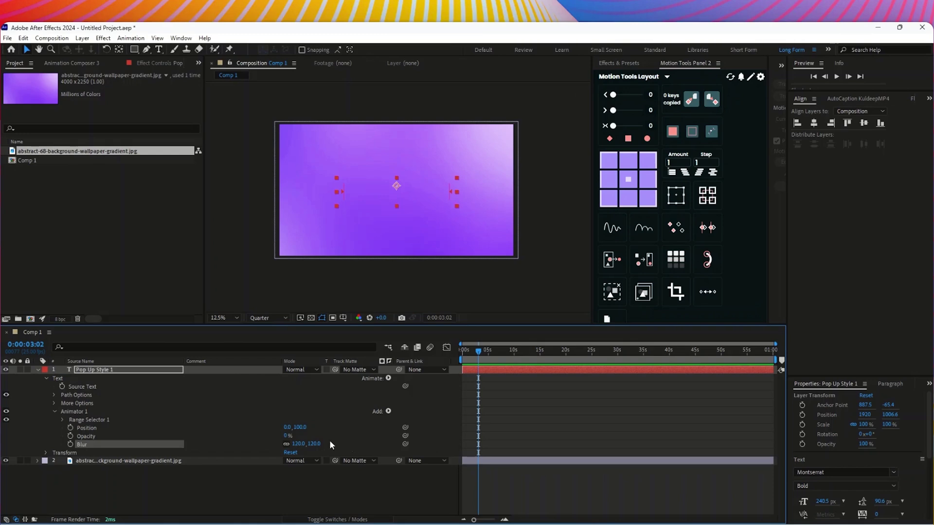
# - Expand Range Selector 1 and its Advanced settings with the time at 0 s
pyautogui.click(63, 420)
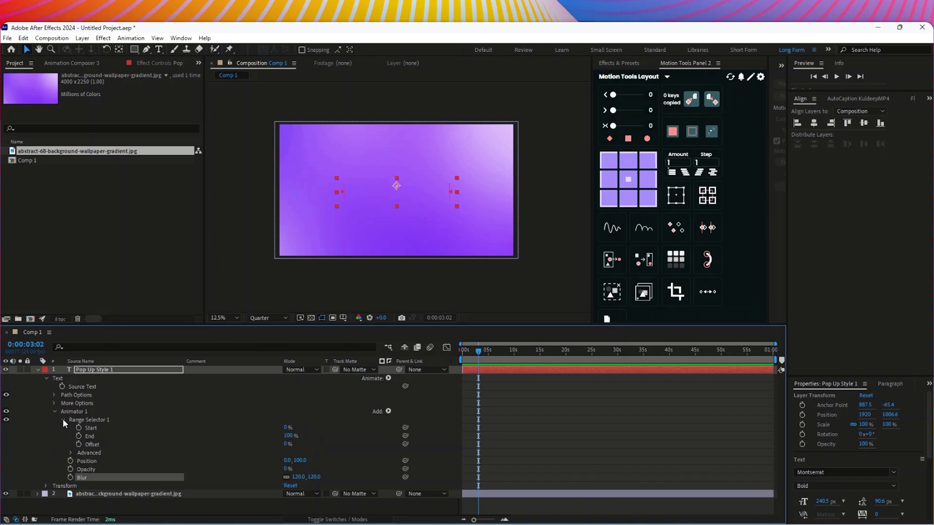
pyautogui.moveTo(483, 366); pyautogui.dragTo(449, 354)
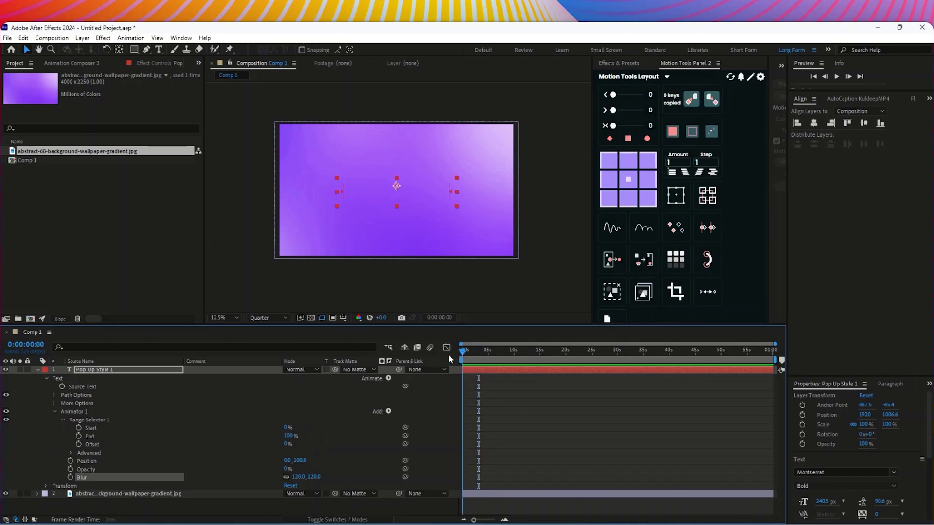
pyautogui.click(71, 451)
pyautogui.scroll(-1, 250, 465)
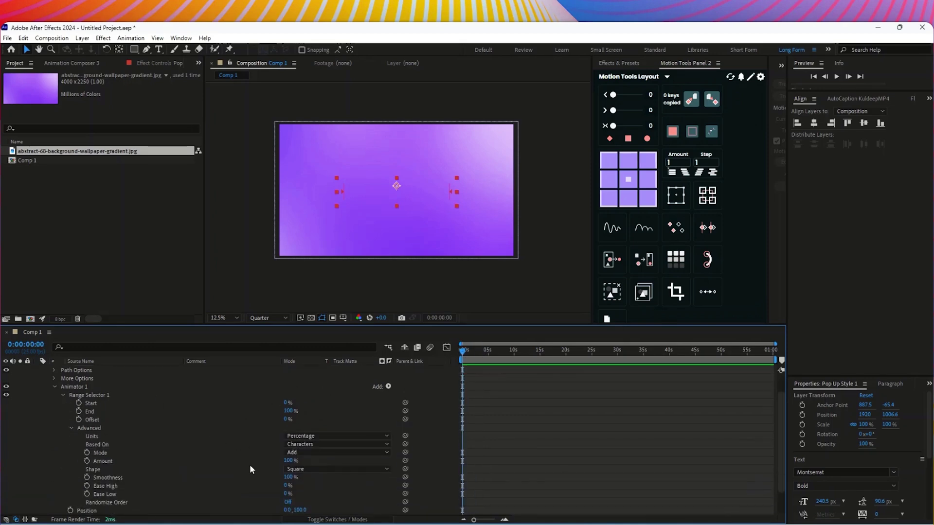
# - Set the selector Shape to Ramp Up, Ease High 50% and Ease Low 100%
pyautogui.click(319, 445)
pyautogui.click(335, 424)
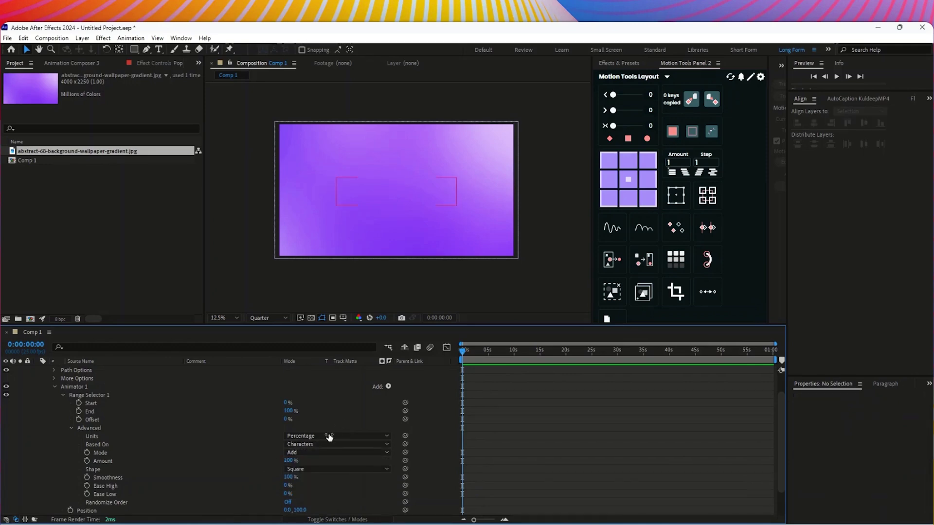
pyautogui.click(318, 470)
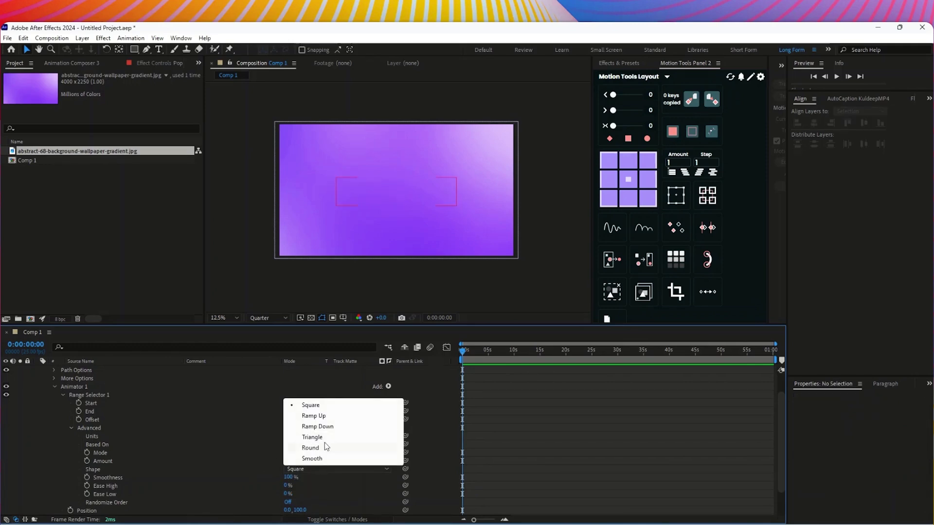
pyautogui.click(333, 416)
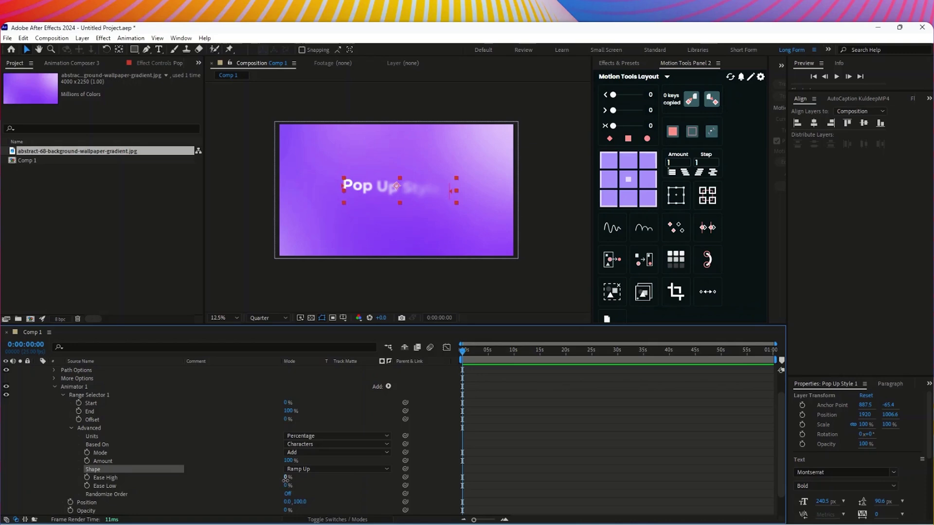
pyautogui.moveTo(286, 479); pyautogui.dragTo(301, 480)
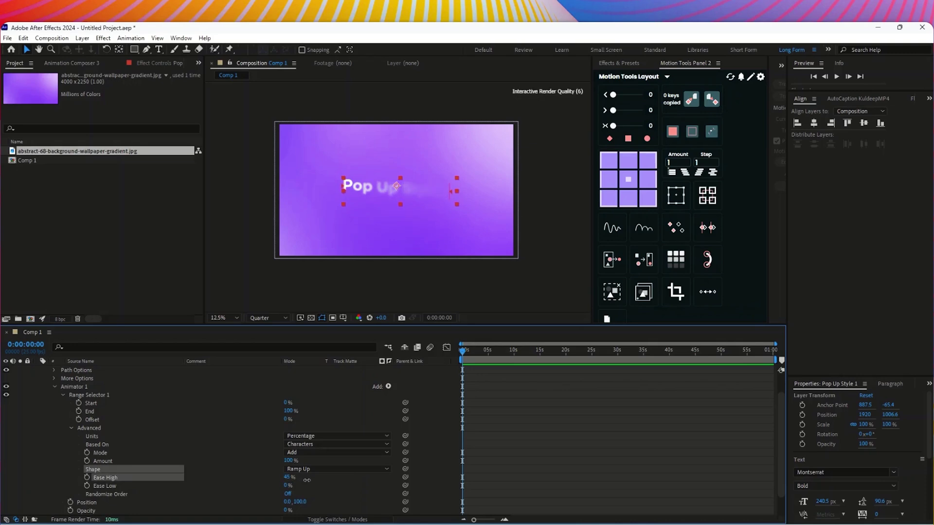
pyautogui.moveTo(287, 485); pyautogui.dragTo(381, 487)
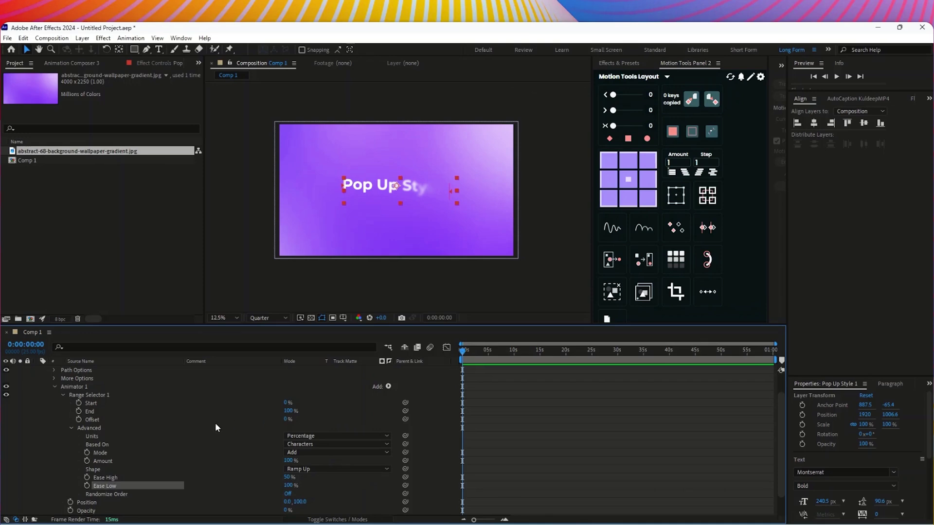
# - Keyframe Offset from -100% at 0 s to 100% near 2 s
pyautogui.click(79, 419)
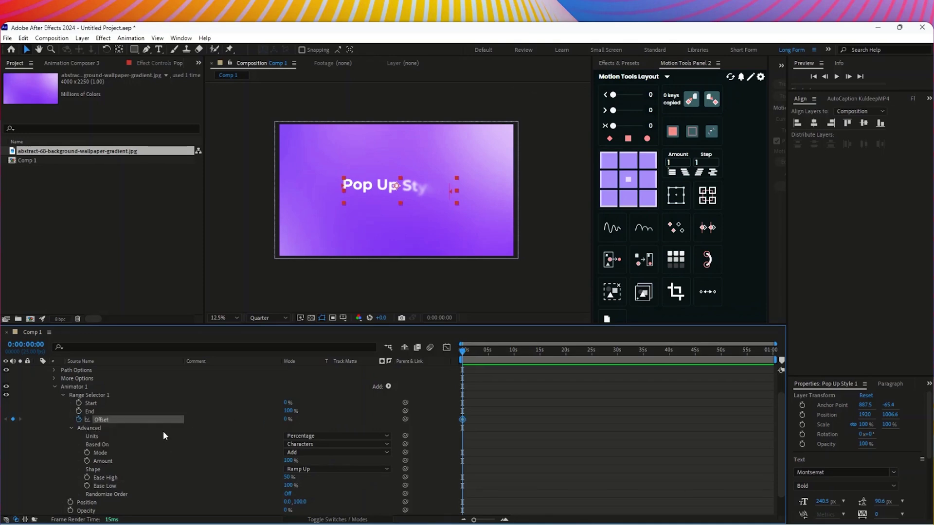
pyautogui.moveTo(463, 348); pyautogui.dragTo(472, 351)
pyautogui.moveTo(286, 419); pyautogui.dragTo(368, 418)
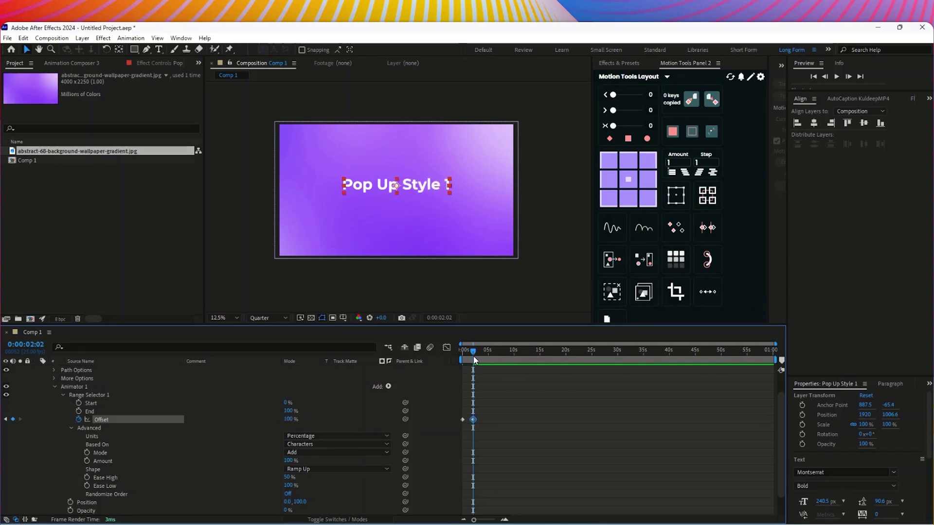
pyautogui.moveTo(473, 350); pyautogui.dragTo(451, 360)
pyautogui.click(292, 428)
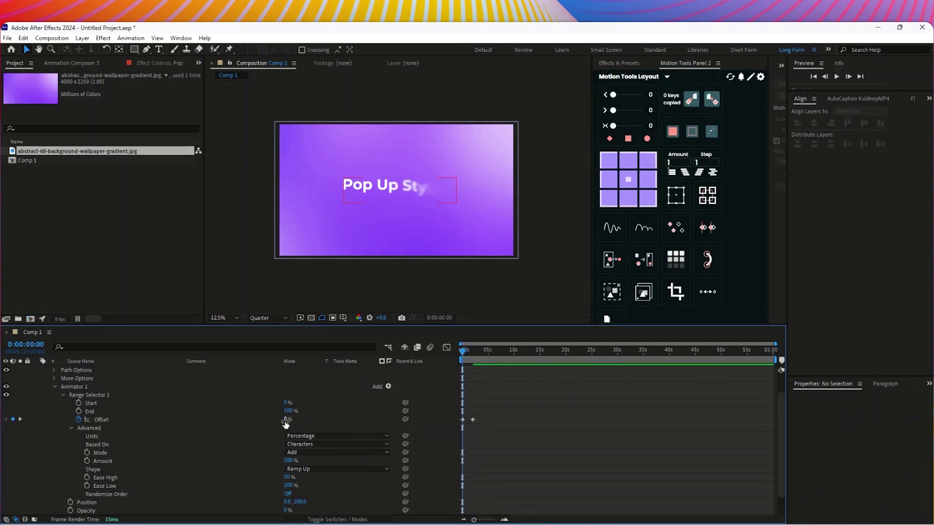
pyautogui.moveTo(286, 419); pyautogui.dragTo(239, 425)
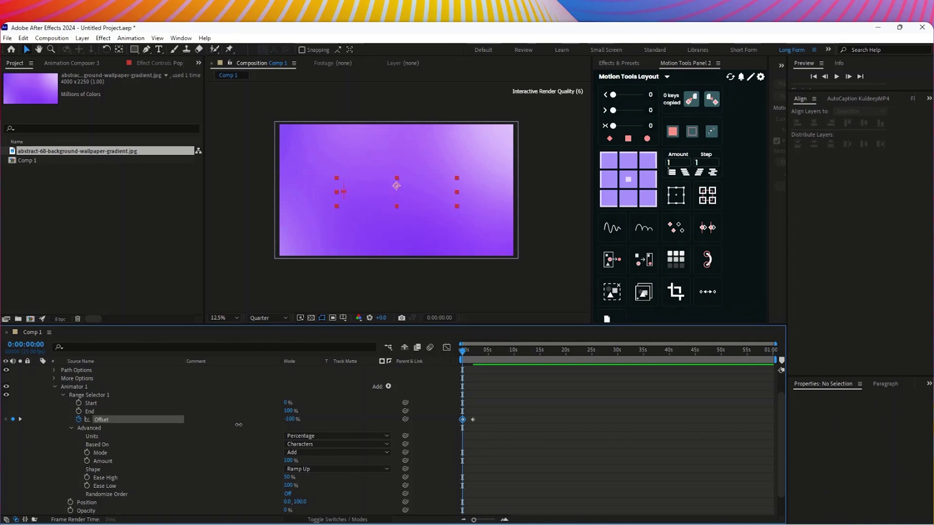
# - Preview, move the 100% Offset keyframe, and apply Easy Ease to both Offset keyframes
pyautogui.press('space')
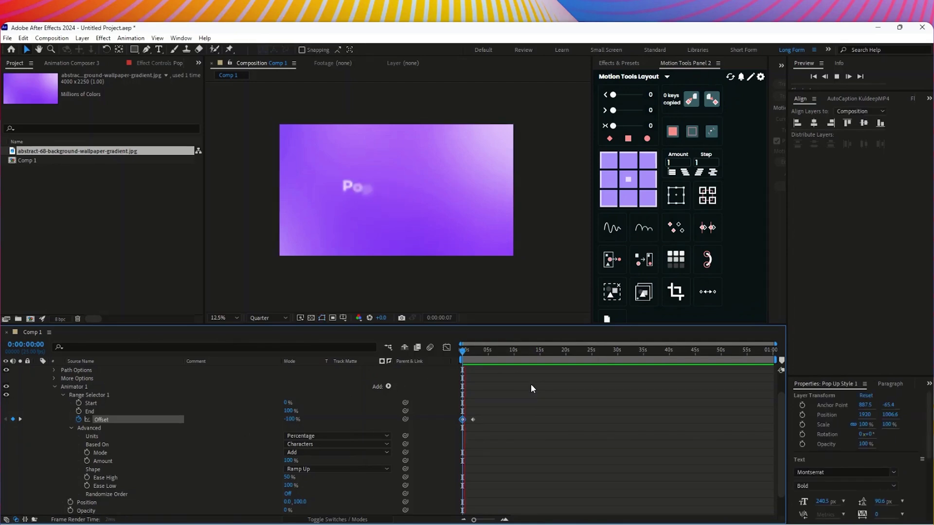
pyautogui.press('space')
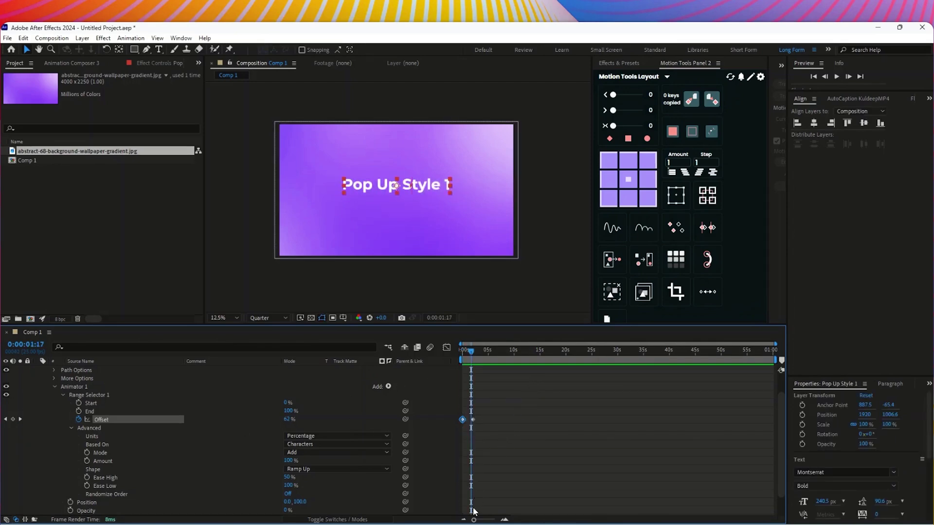
pyautogui.moveTo(475, 520); pyautogui.dragTo(491, 519)
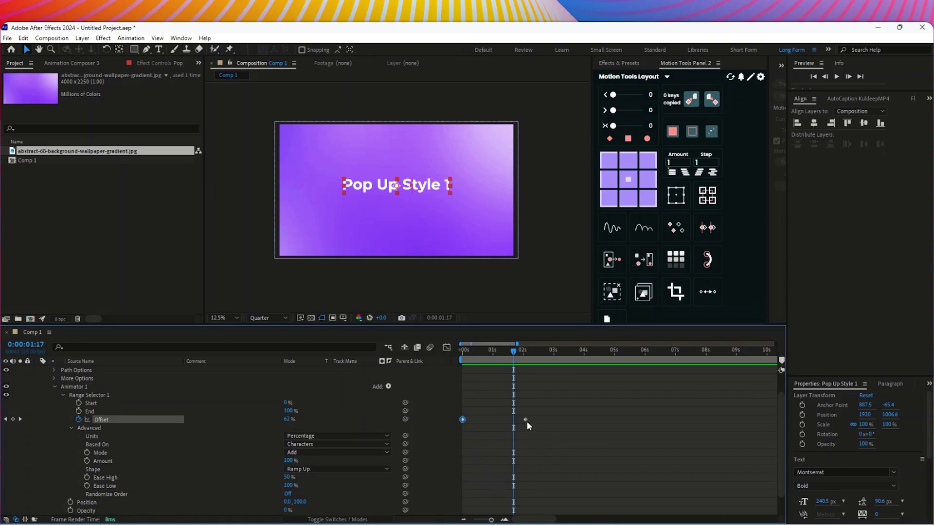
pyautogui.moveTo(526, 420); pyautogui.dragTo(512, 419)
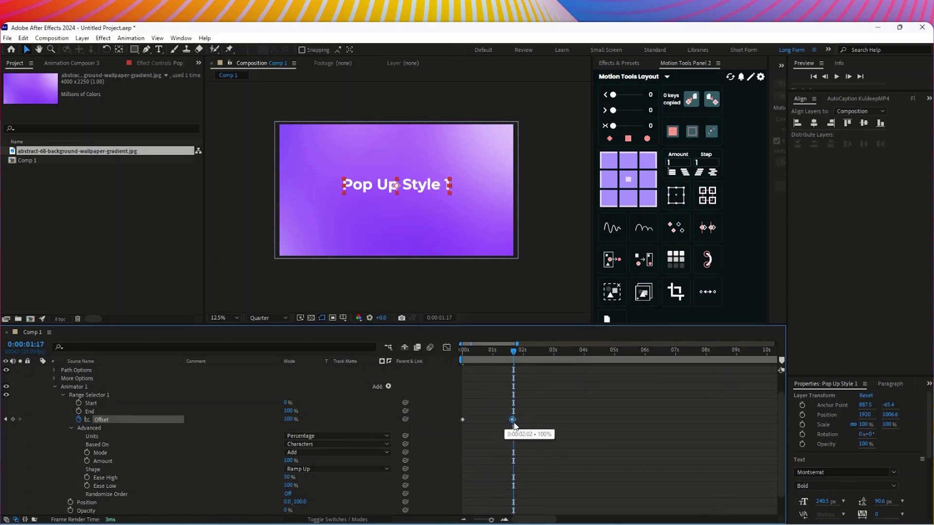
pyautogui.moveTo(550, 441); pyautogui.dragTo(440, 413)
pyautogui.press('F9')
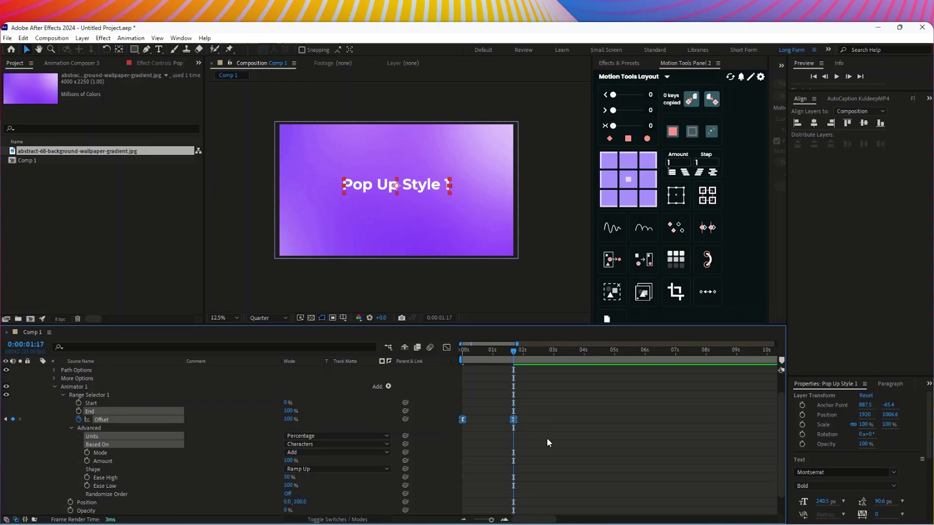
pyautogui.moveTo(547, 442); pyautogui.dragTo(456, 406)
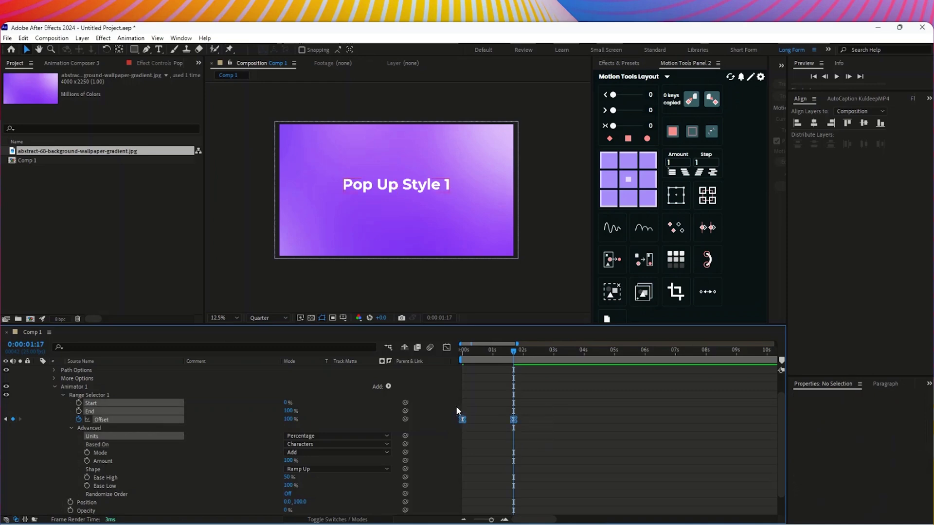
# - In the Graph Editor, make Offset speed peak early and ease slowly into the end, then preview
pyautogui.click(446, 347)
pyautogui.moveTo(518, 481); pyautogui.dragTo(471, 490)
pyautogui.moveTo(514, 365); pyautogui.dragTo(466, 364)
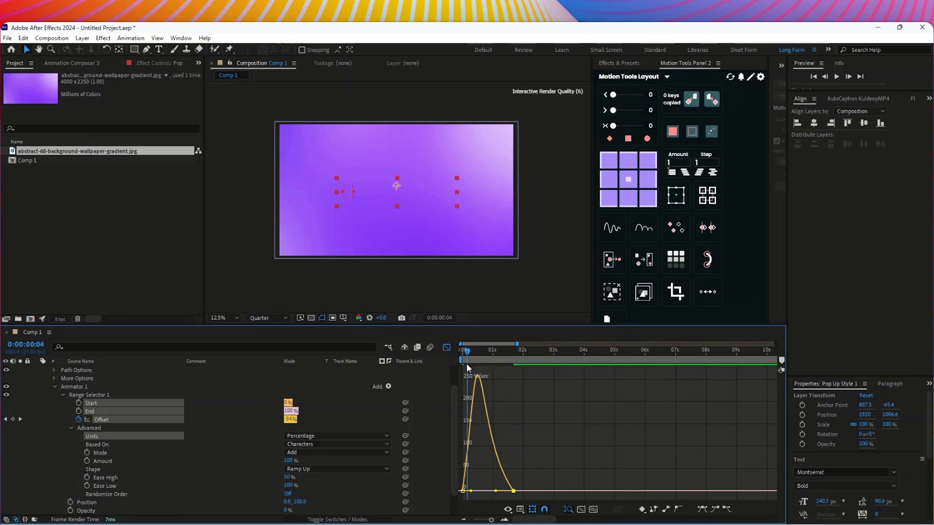
pyautogui.press('space')
pyautogui.press('space')
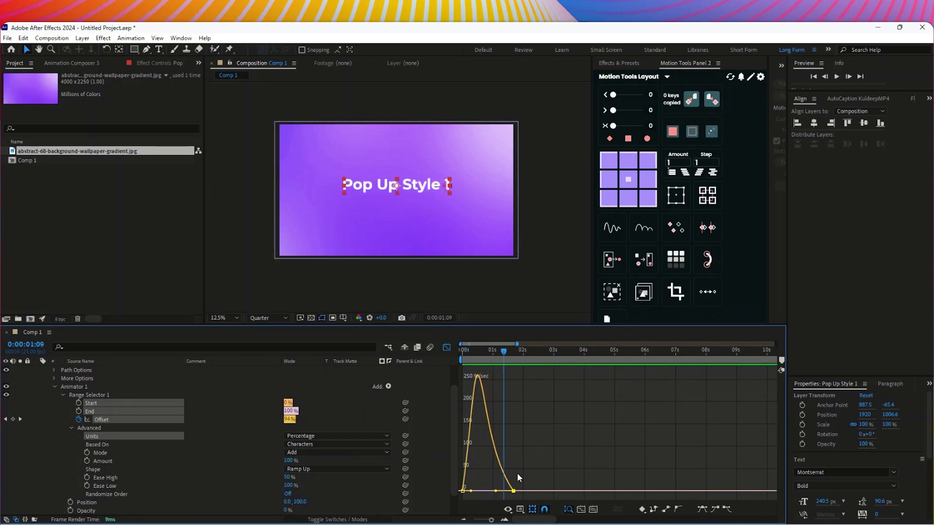
pyautogui.click(447, 349)
pyautogui.click(533, 437)
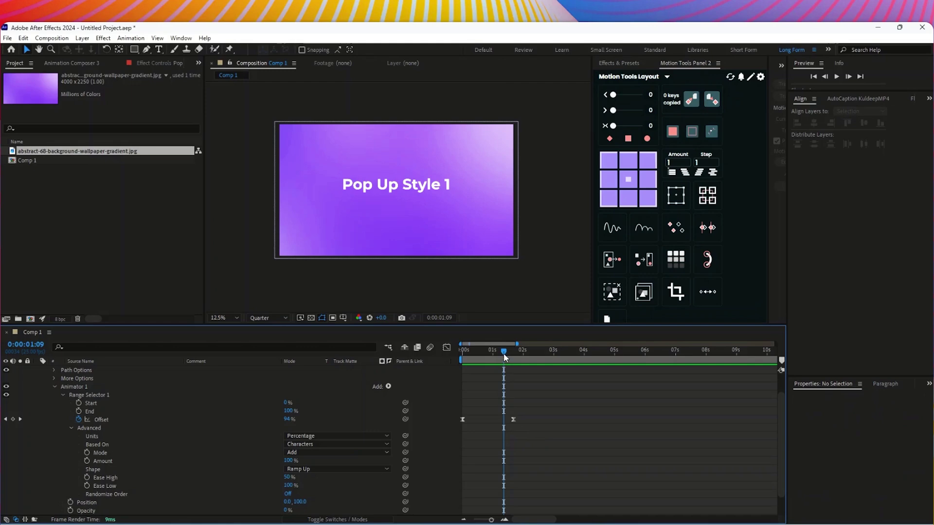
pyautogui.moveTo(503, 357); pyautogui.dragTo(571, 369)
# - Add a 100% Offset hold keyframe near 2 s and a later -100% Offset for the exit
pyautogui.click(13, 419)
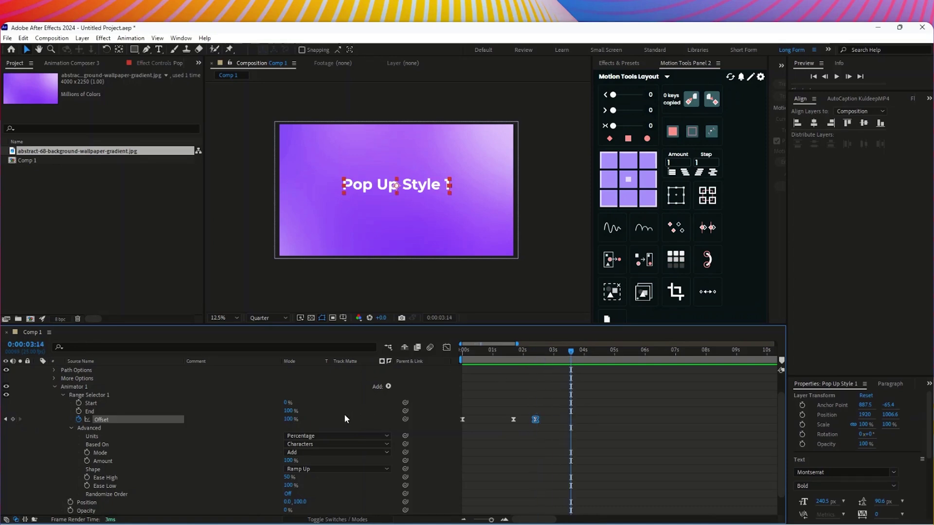
pyautogui.moveTo(289, 419); pyautogui.dragTo(198, 423)
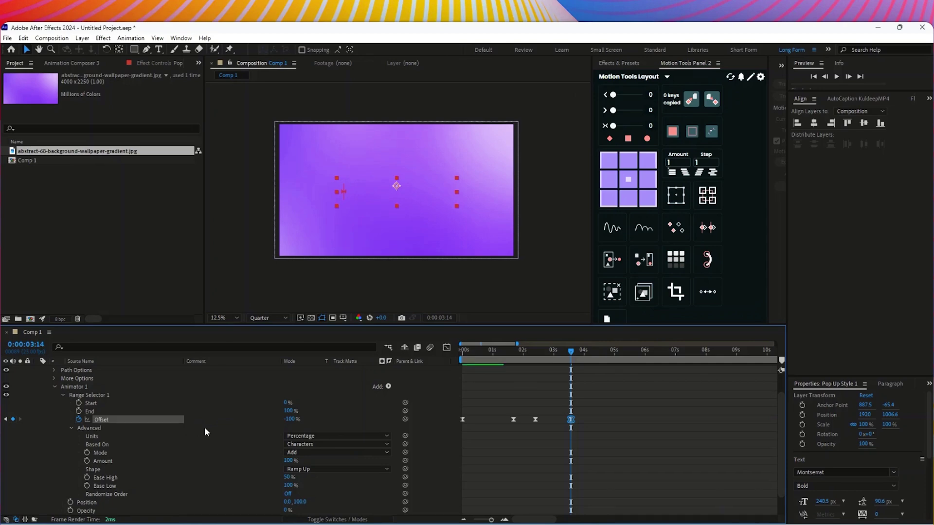
pyautogui.moveTo(572, 377); pyautogui.dragTo(536, 371)
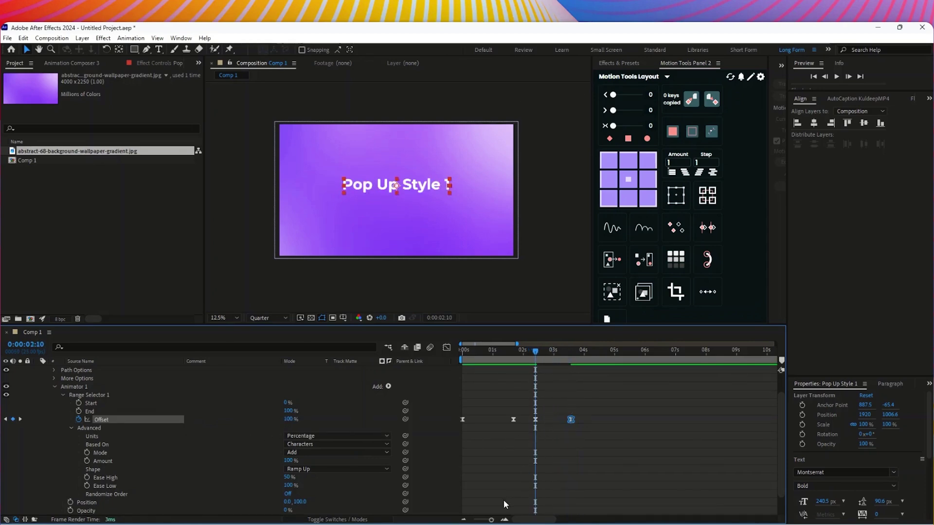
# - Keyframe the animator's Position from 0,100 to 0,-200 so letters rise on exit
pyautogui.moveTo(487, 520); pyautogui.dragTo(489, 521)
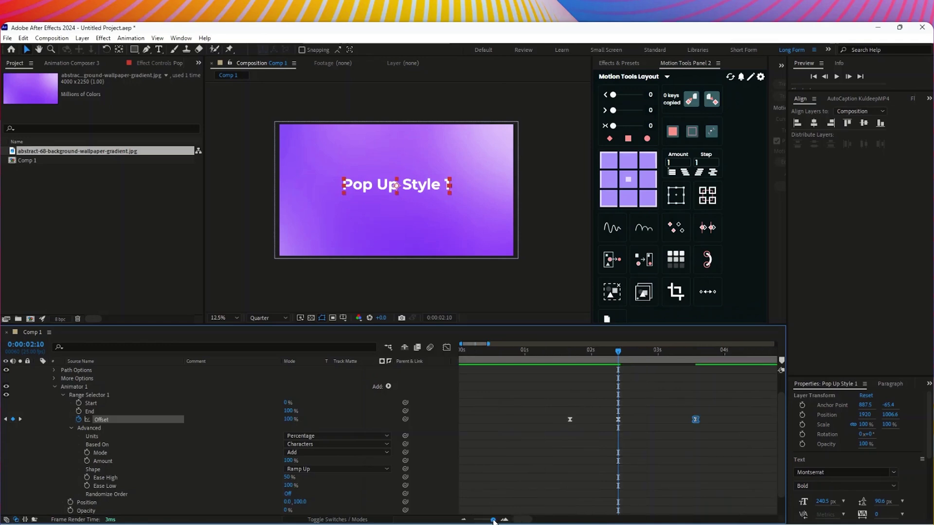
pyautogui.scroll(-1, 66, 464)
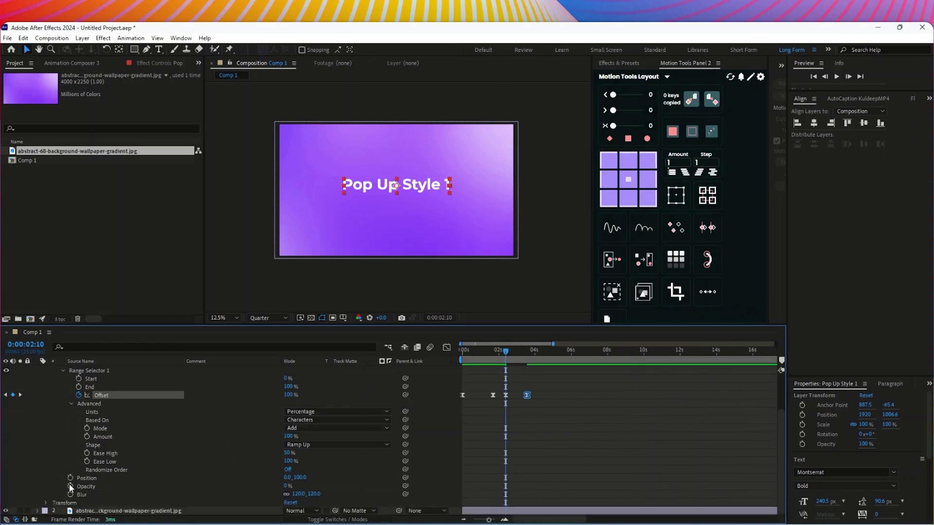
pyautogui.click(68, 479)
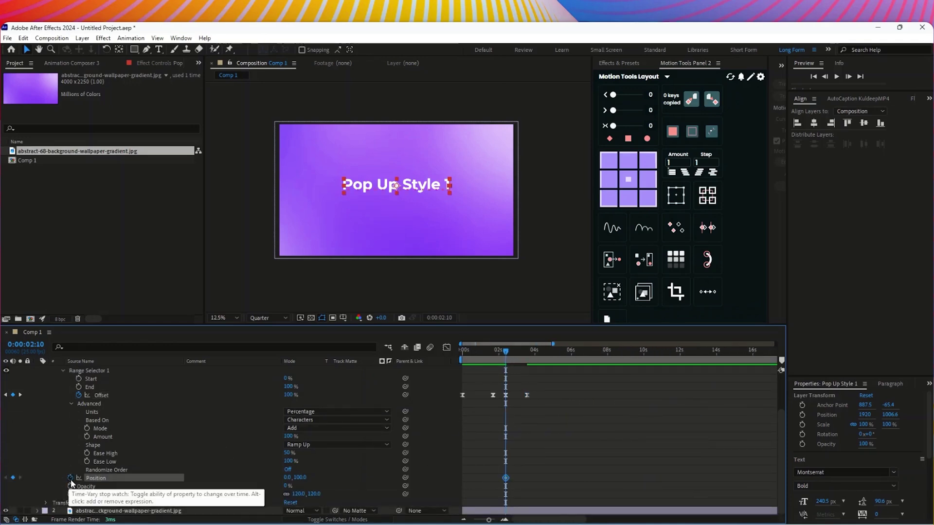
pyautogui.click(511, 354)
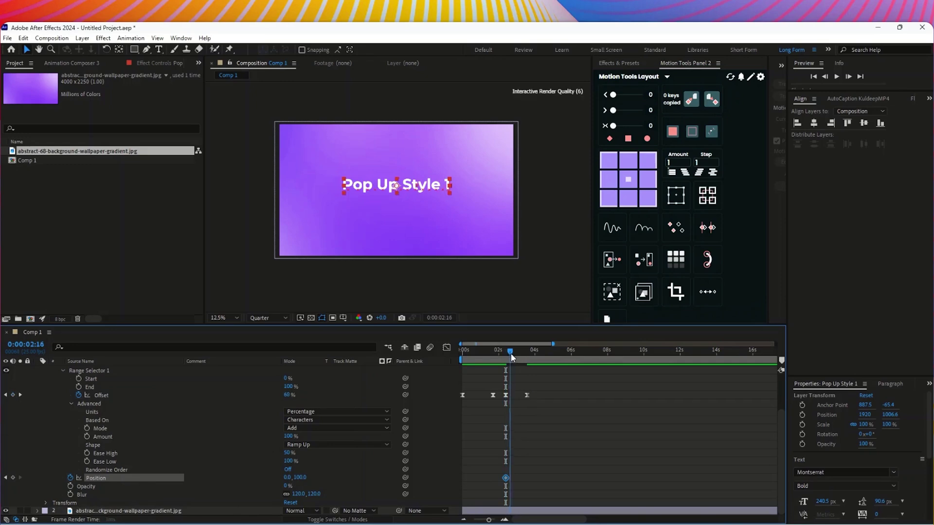
pyautogui.moveTo(511, 353)
pyautogui.mouseDown()
pyautogui.moveTo(527, 361)
pyautogui.moveTo(519, 366)
pyautogui.mouseUp()
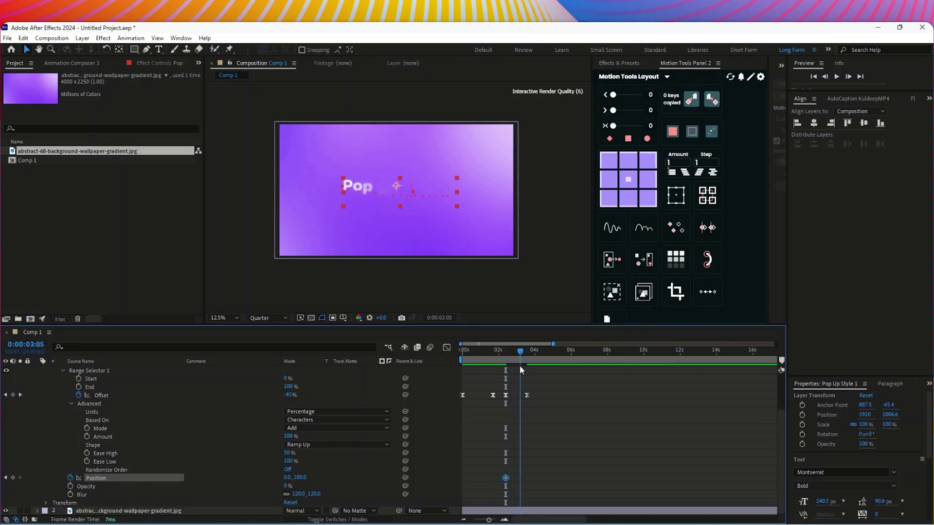
pyautogui.moveTo(300, 481); pyautogui.dragTo(347, 479)
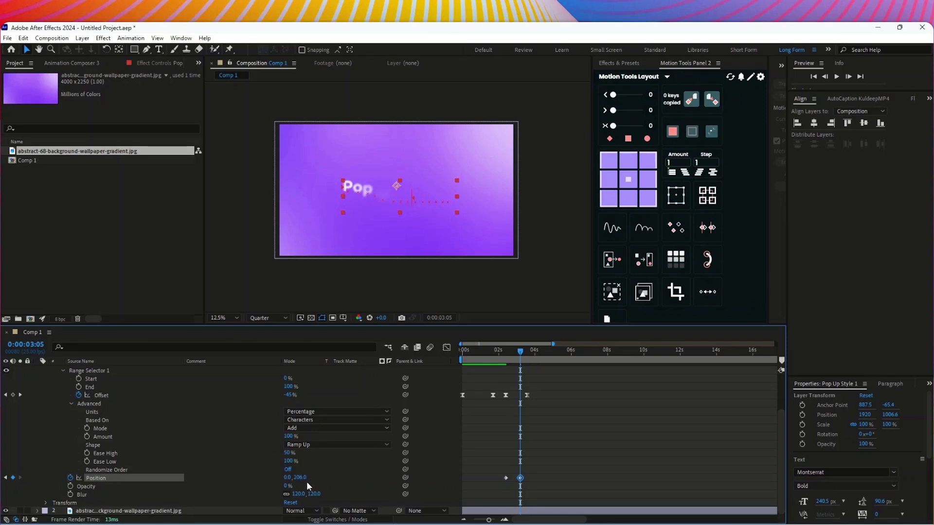
pyautogui.hotkey('ctrl', 'z')
pyautogui.moveTo(301, 477); pyautogui.dragTo(154, 481)
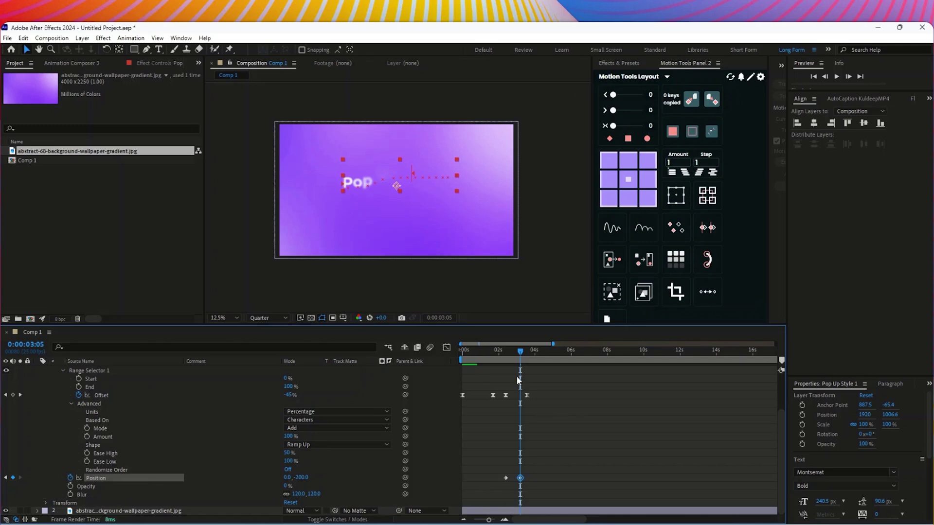
# - Nudge the exit Position keyframe slightly later and preview the whole animation
pyautogui.moveTo(516, 352); pyautogui.dragTo(496, 352)
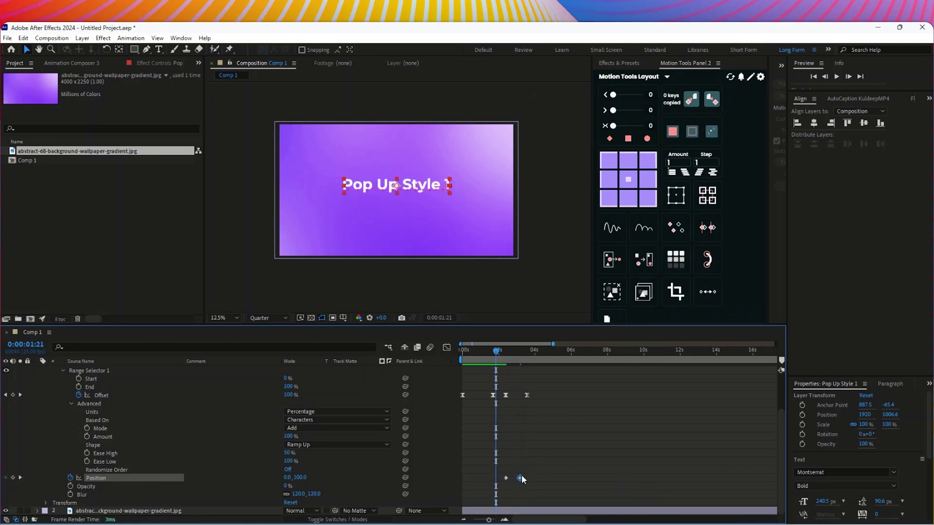
pyautogui.moveTo(521, 477); pyautogui.dragTo(524, 477)
pyautogui.moveTo(496, 351); pyautogui.dragTo(453, 363)
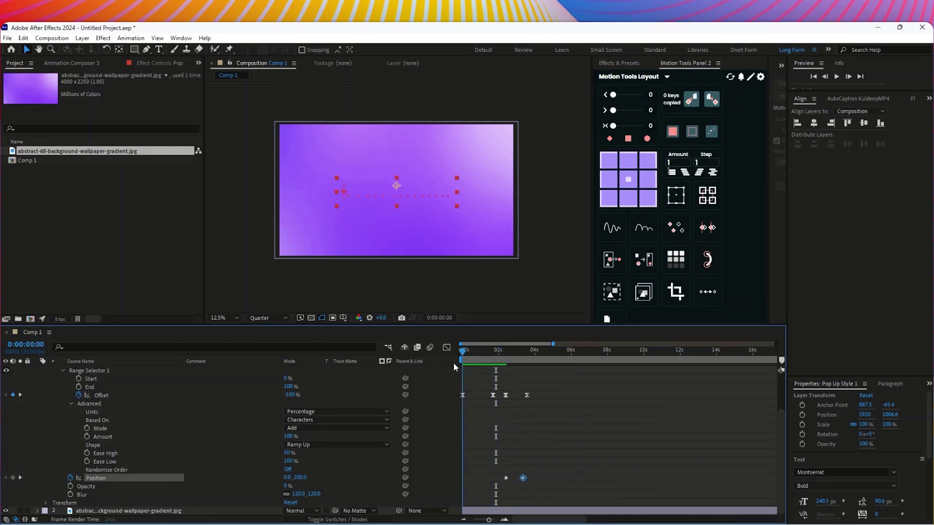
pyautogui.press('space')
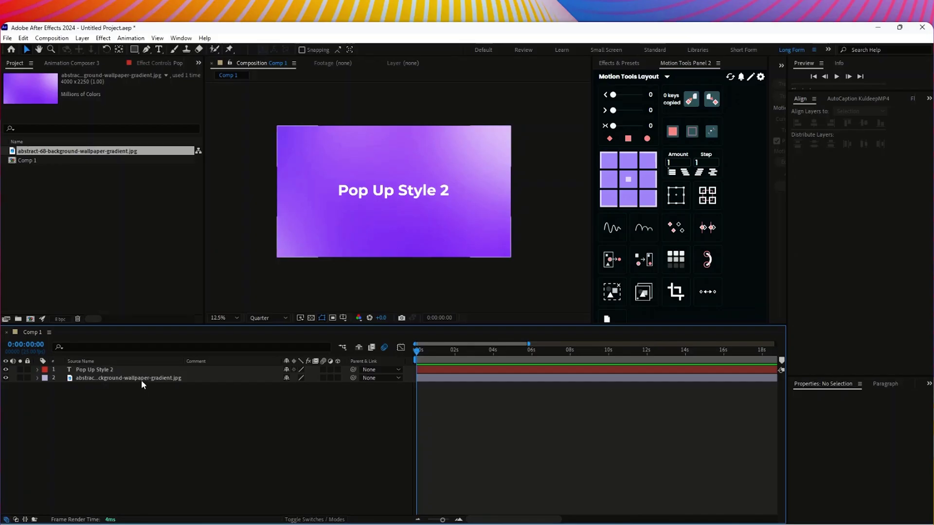
# - Give Pop Up Style 2 an animator with Opacity and Tracking, Tracking Amount at -50
pyautogui.click(142, 371)
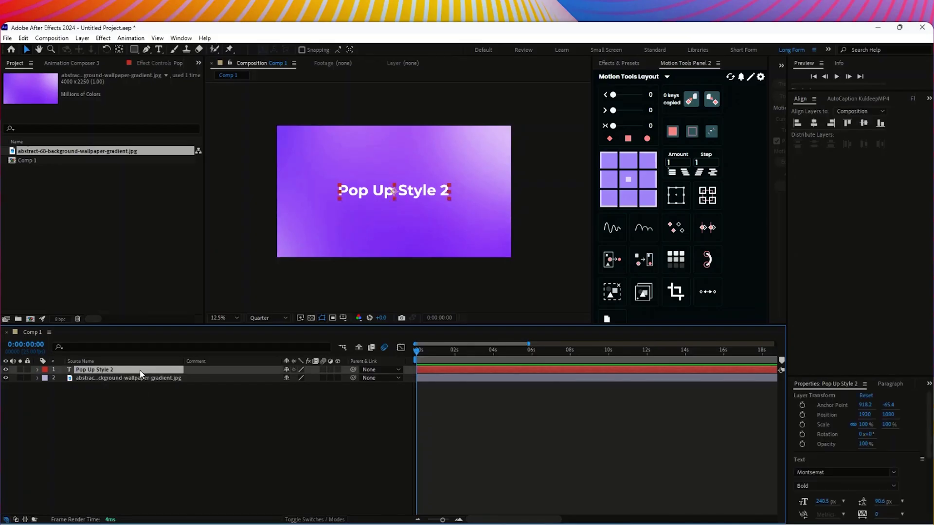
pyautogui.click(34, 370)
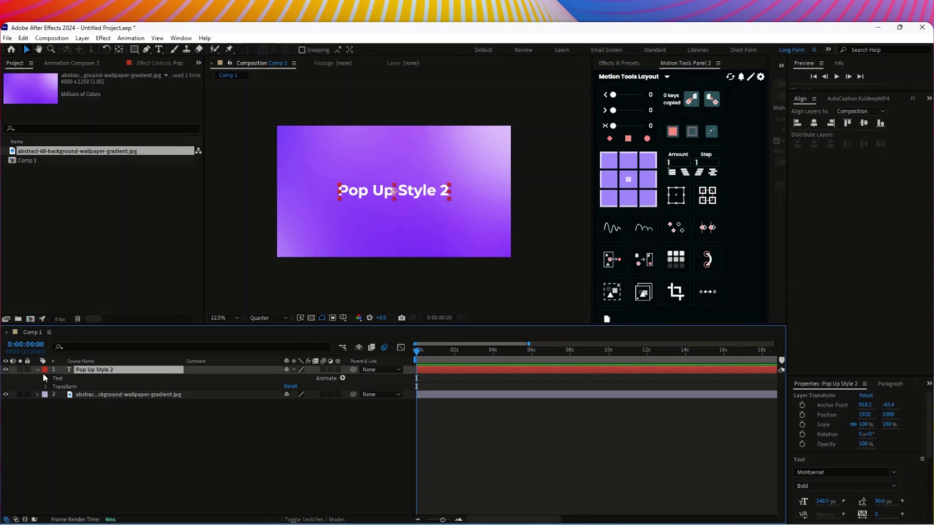
pyautogui.click(342, 378)
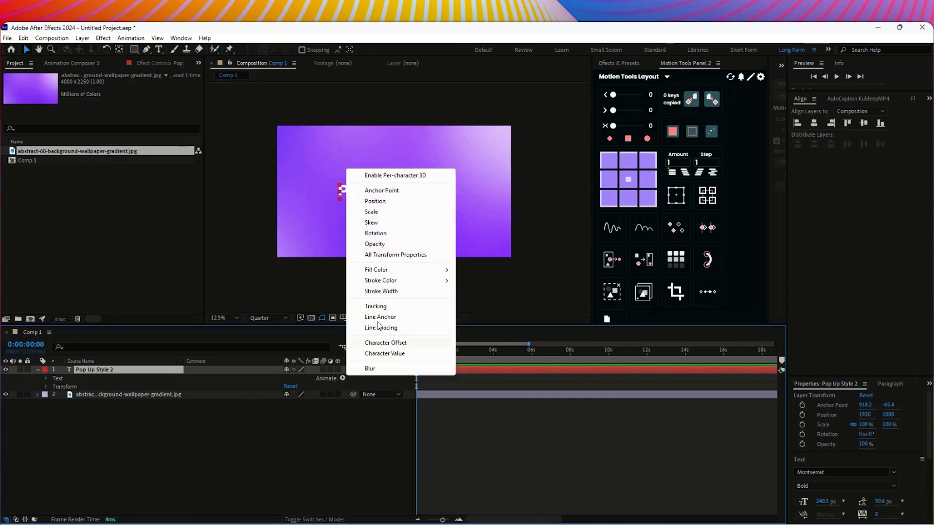
pyautogui.click(377, 243)
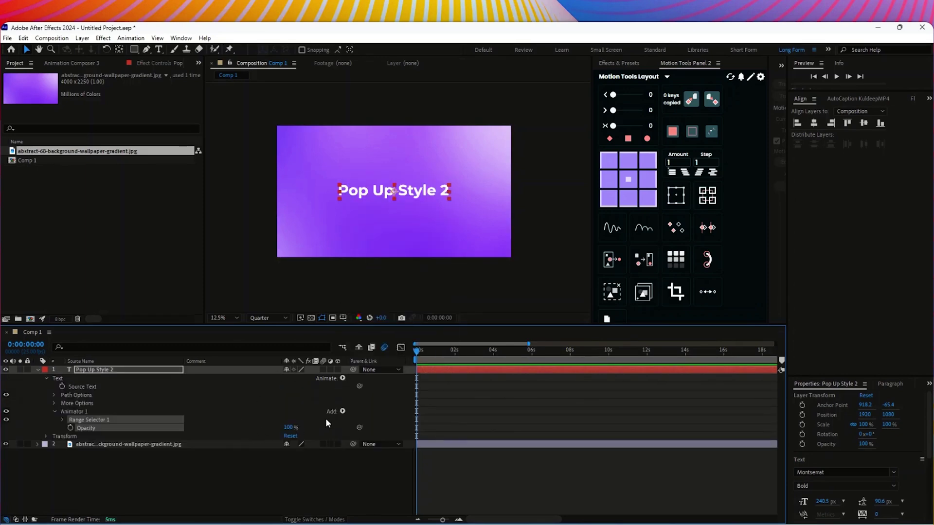
pyautogui.click(344, 412)
pyautogui.moveTo(369, 414)
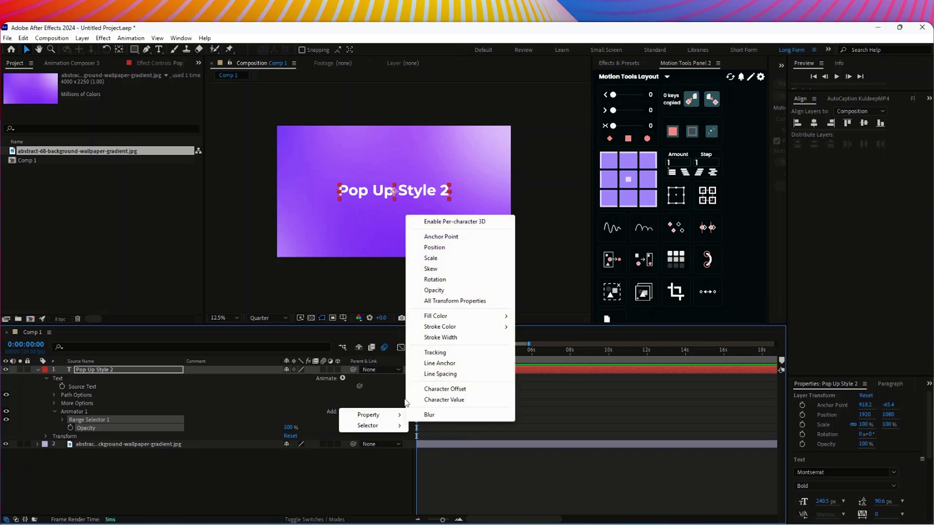
pyautogui.click(435, 352)
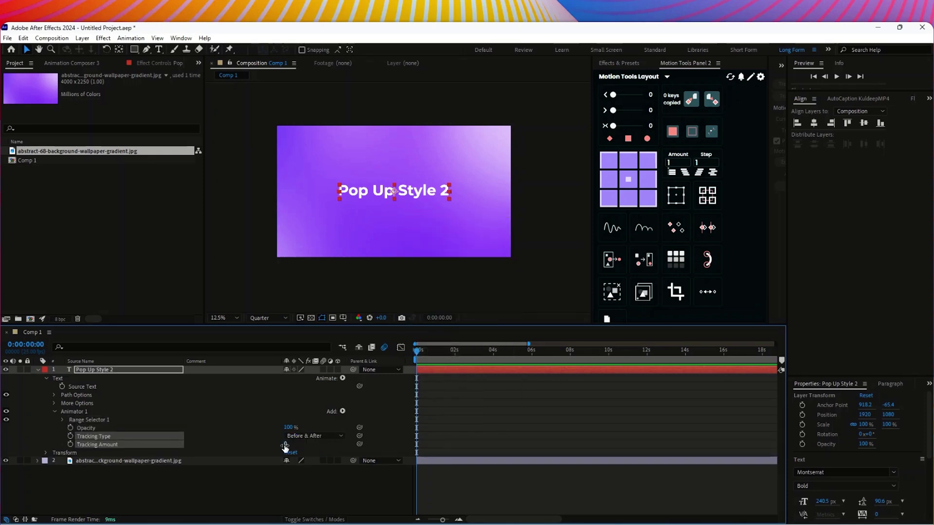
pyautogui.moveTo(281, 446); pyautogui.dragTo(260, 445)
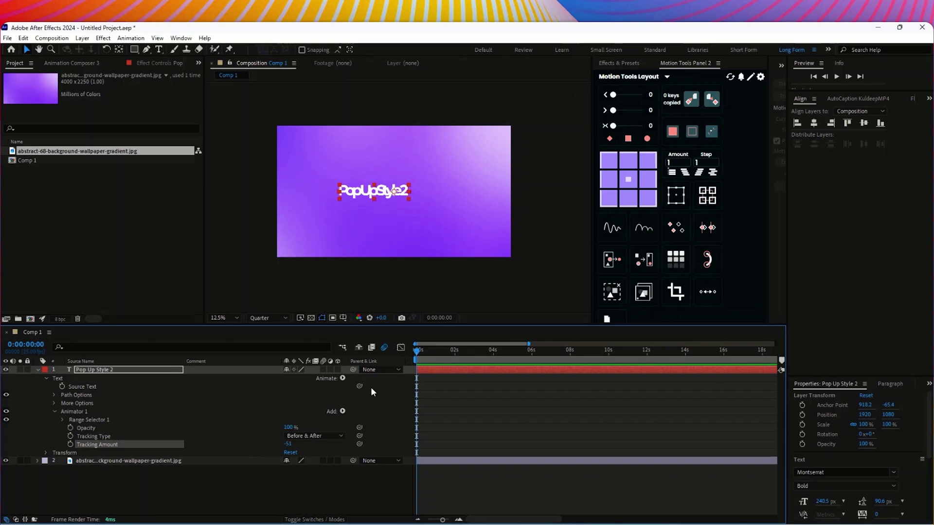
pyautogui.moveTo(288, 445); pyautogui.dragTo(295, 451)
# - Set the animator Opacity to 0% and keyframe Start from 0% to 100% at about one second
pyautogui.click(62, 420)
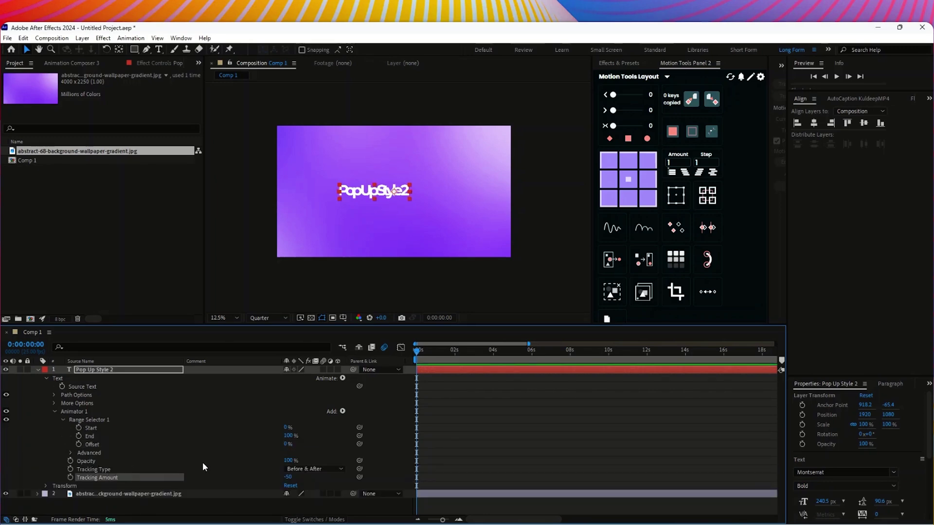
pyautogui.moveTo(301, 460); pyautogui.dragTo(277, 461)
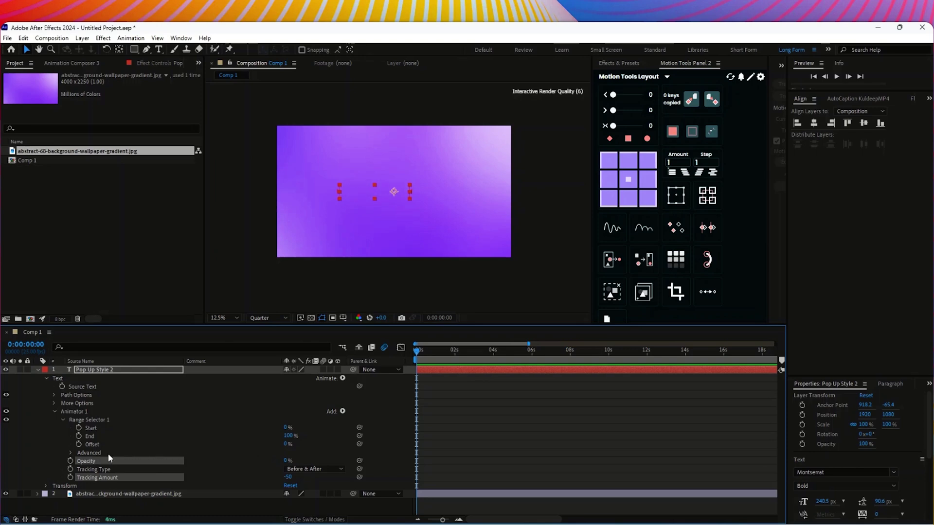
pyautogui.click(78, 427)
pyautogui.moveTo(416, 350); pyautogui.dragTo(437, 358)
pyautogui.moveTo(286, 427); pyautogui.dragTo(372, 426)
# - Apply Easy Ease to both Start keyframes
pyautogui.moveTo(454, 431); pyautogui.dragTo(410, 420)
pyautogui.rightClick(419, 425)
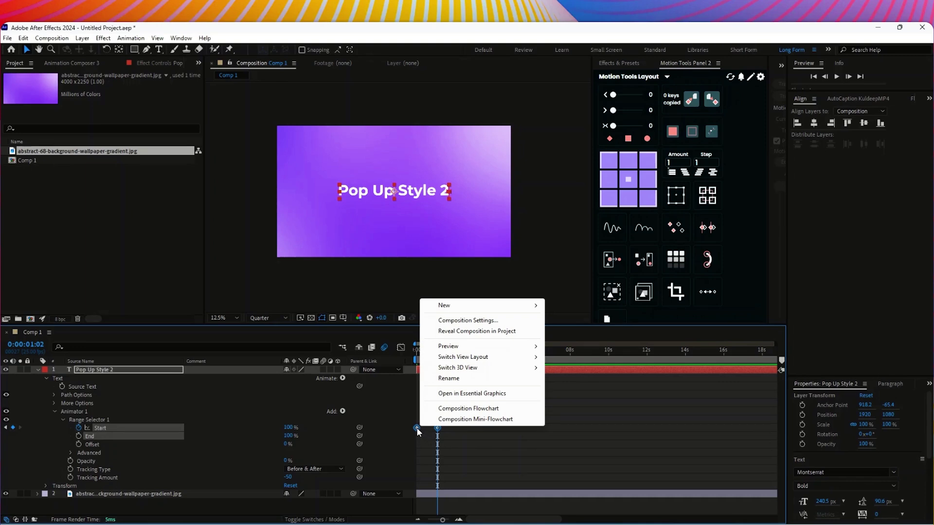
pyautogui.rightClick(417, 428)
pyautogui.moveTo(435, 426)
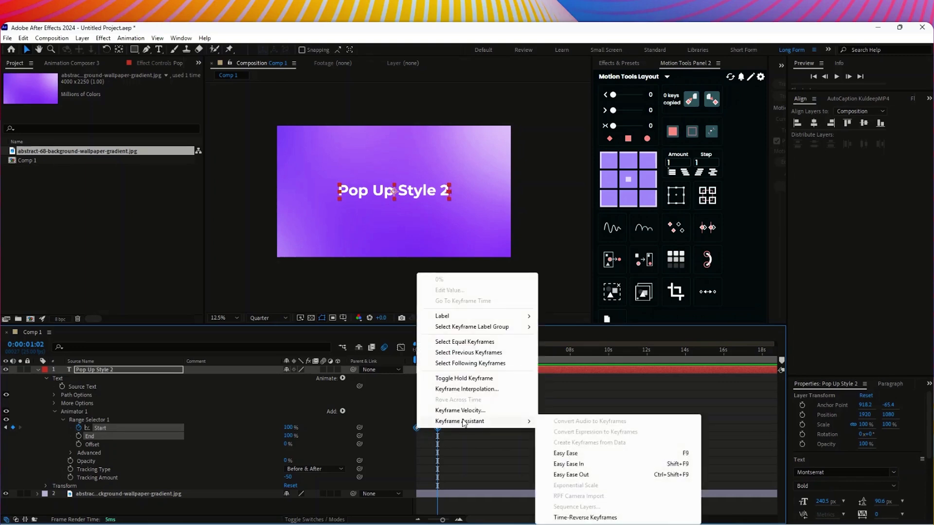
pyautogui.click(562, 450)
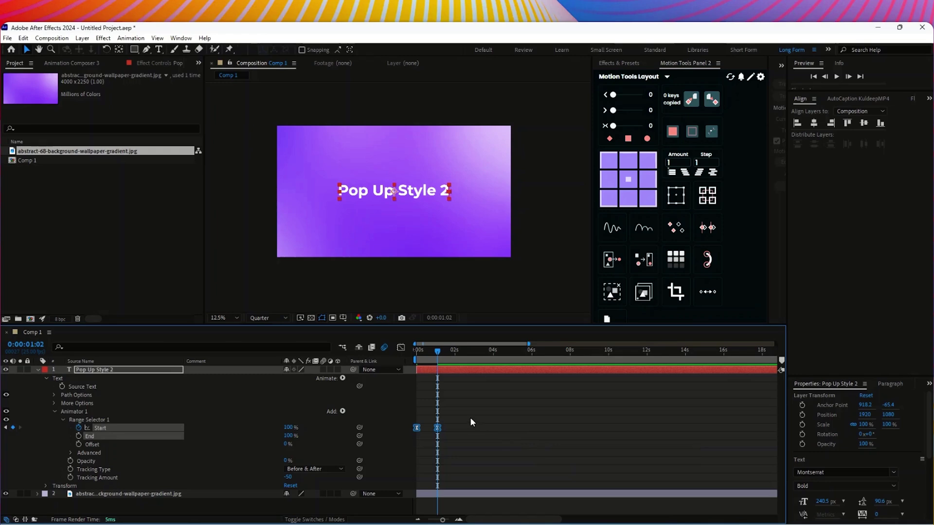
# - Preview the letter-by-letter type-on from the first frame, then collapse the layer
pyautogui.moveTo(439, 355); pyautogui.dragTo(405, 354)
pyautogui.press('space')
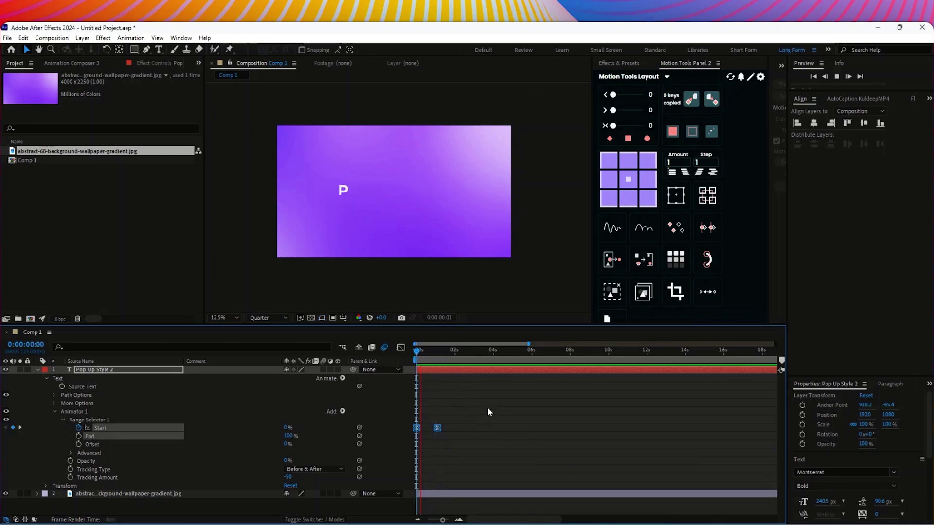
pyautogui.click(434, 358)
pyautogui.moveTo(435, 359); pyautogui.dragTo(383, 374)
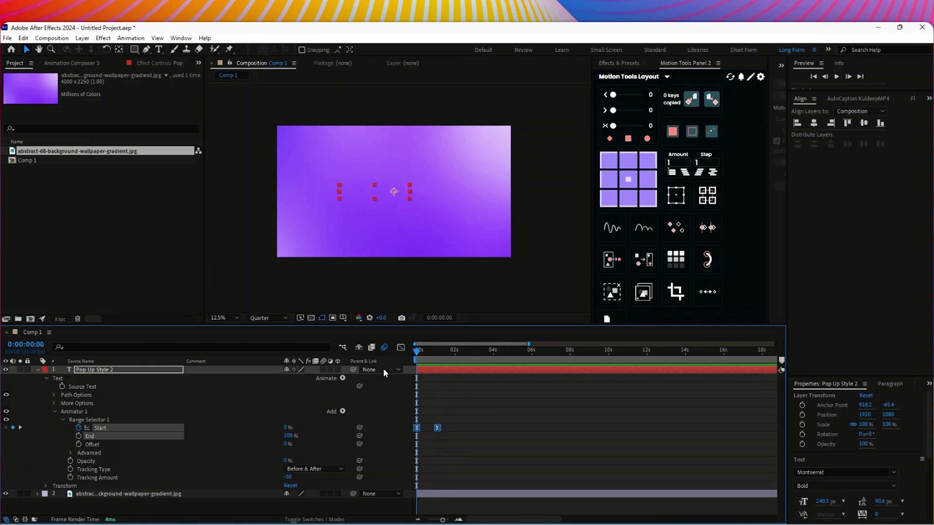
pyautogui.click(462, 393)
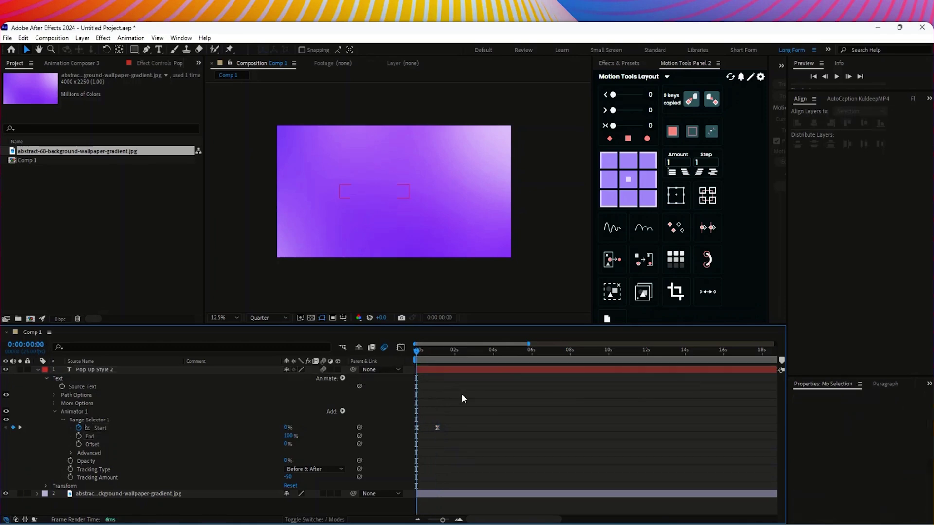
pyautogui.press('space')
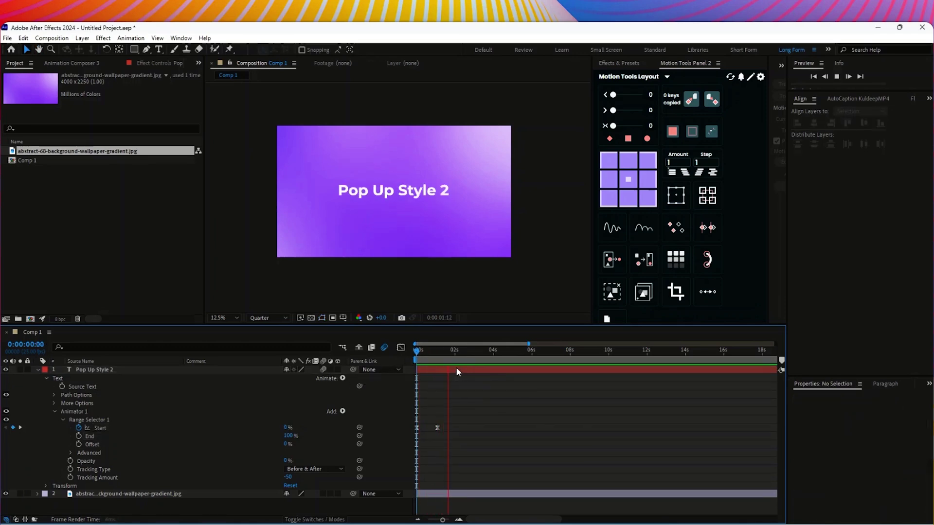
pyautogui.click(446, 359)
pyautogui.moveTo(446, 359); pyautogui.dragTo(382, 355)
pyautogui.press('space')
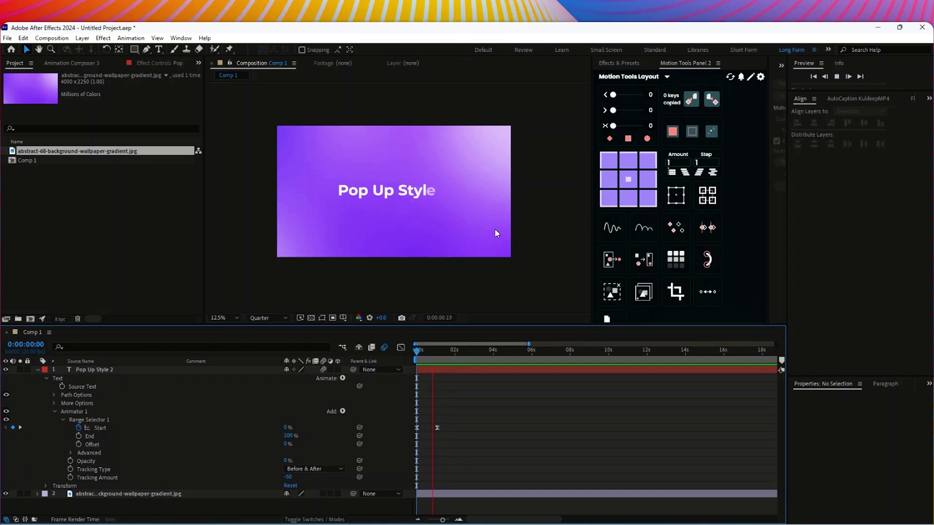
pyautogui.press('space')
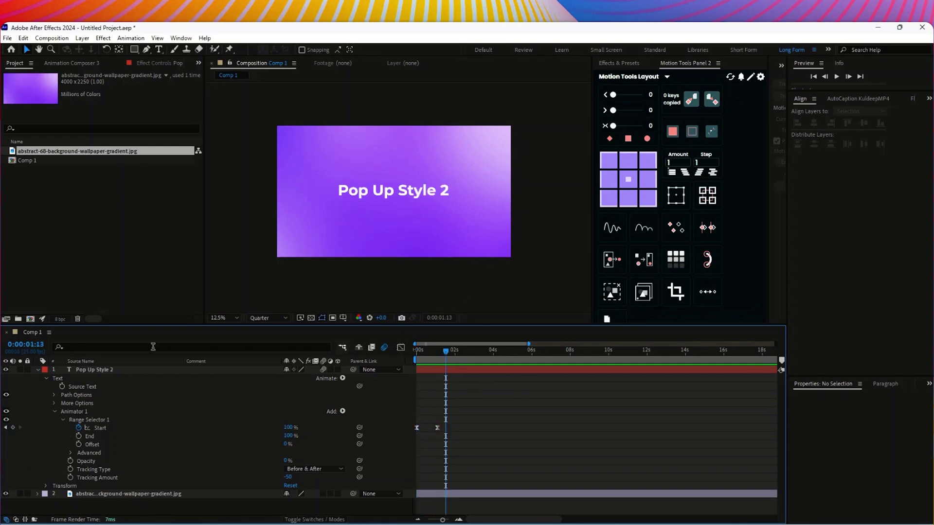
pyautogui.click(38, 369)
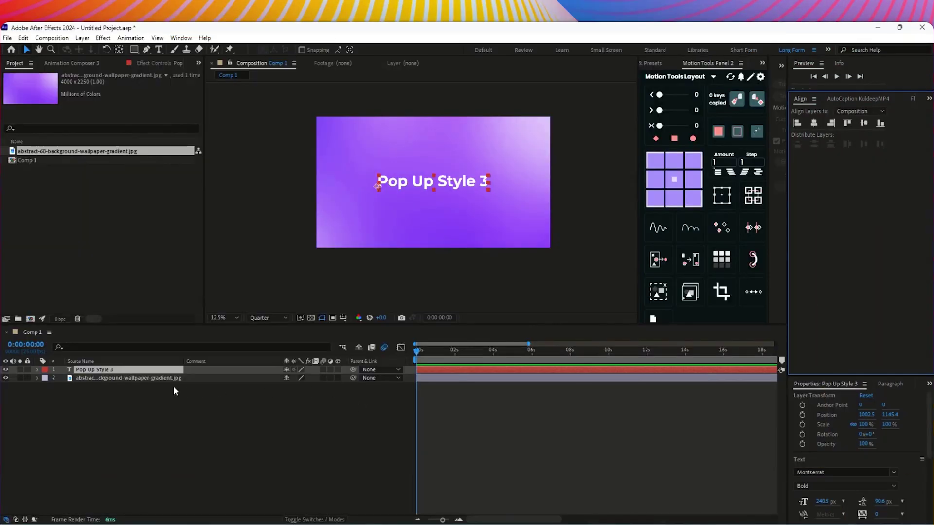
# - Add a Scale text animator to the Pop Up Style 3 layer
pyautogui.click(273, 446)
pyautogui.click(112, 370)
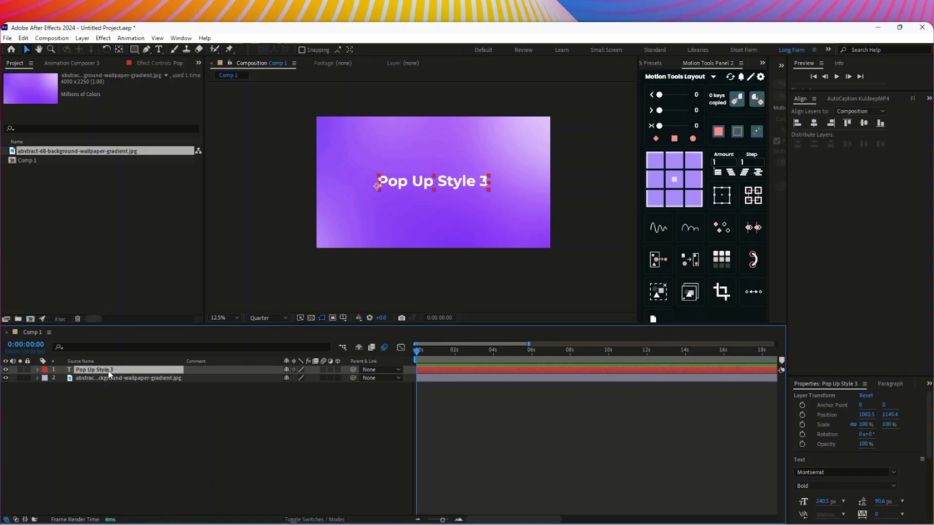
pyautogui.click(36, 370)
pyautogui.click(47, 378)
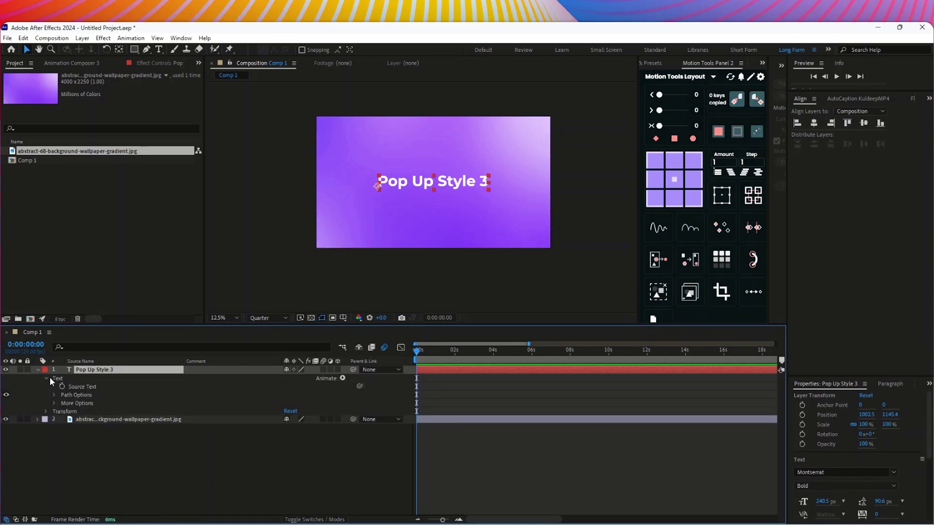
pyautogui.click(342, 379)
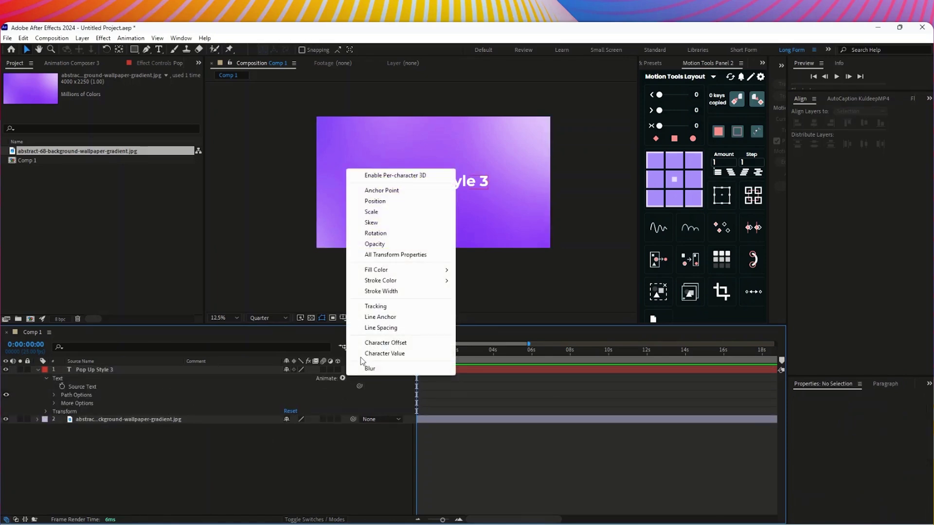
pyautogui.click(382, 213)
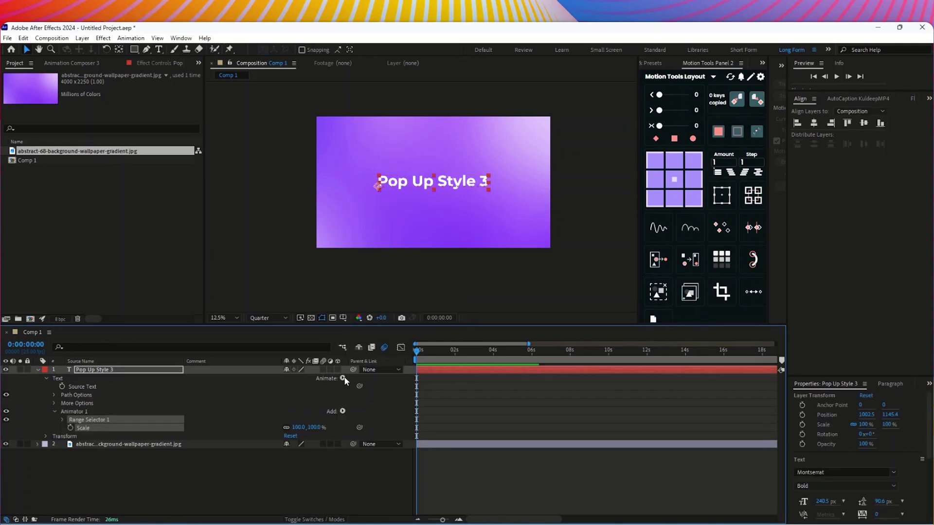
# - Add Rotation, Tracking and Blur properties to Animator 1
pyautogui.click(342, 411)
pyautogui.moveTo(362, 415)
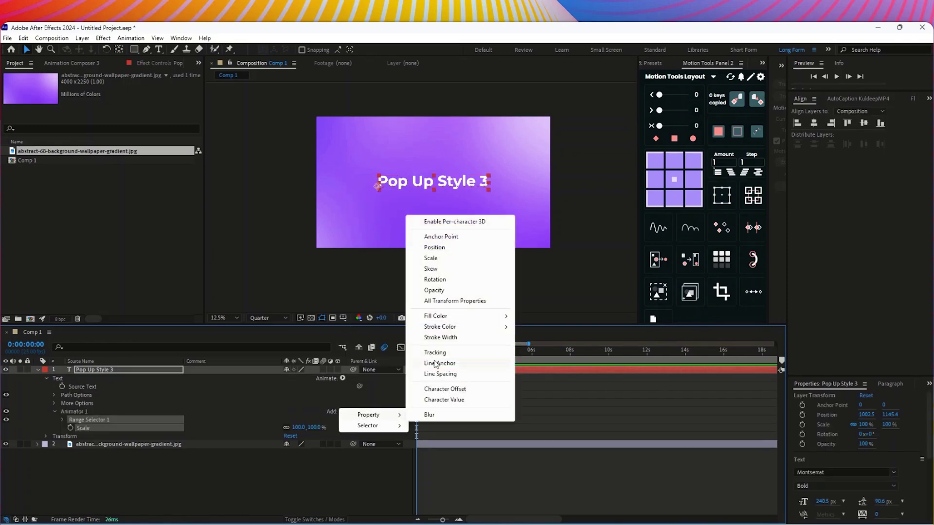
pyautogui.click(456, 280)
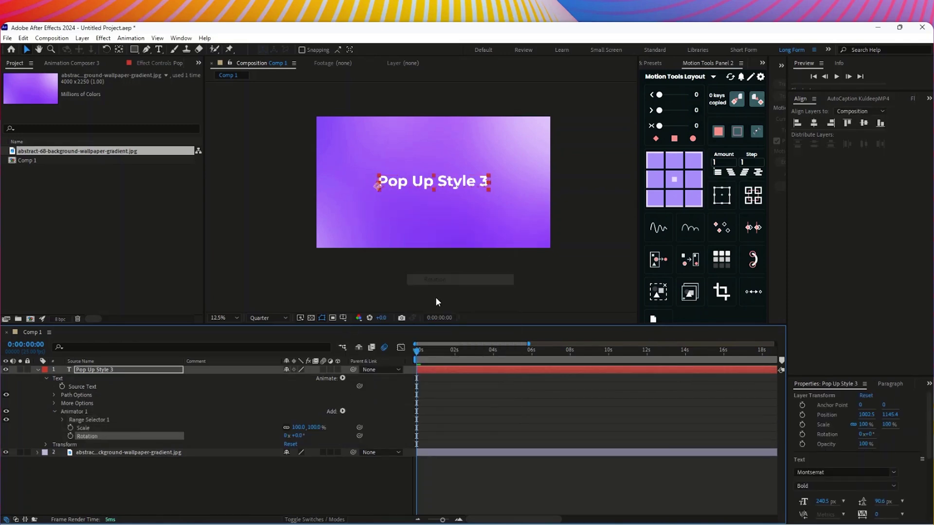
pyautogui.click(343, 411)
pyautogui.moveTo(374, 416)
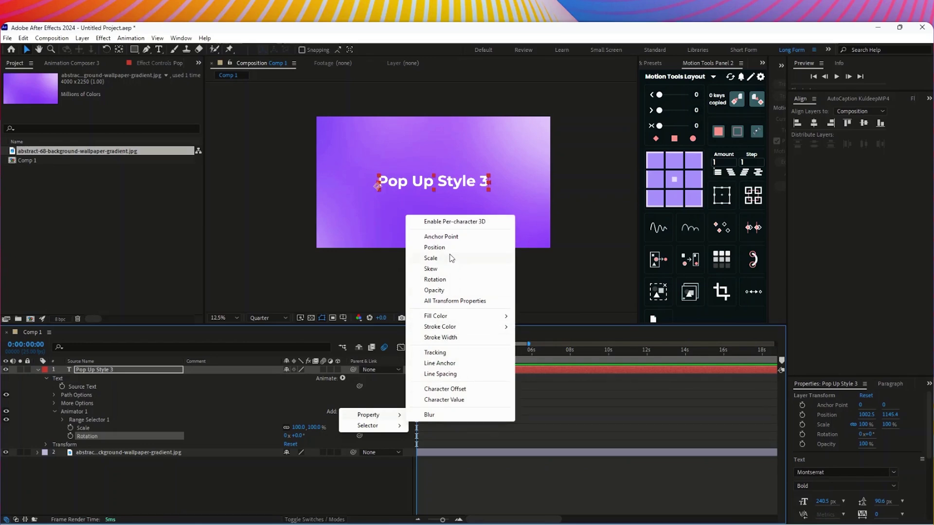
pyautogui.click(455, 353)
pyautogui.click(344, 411)
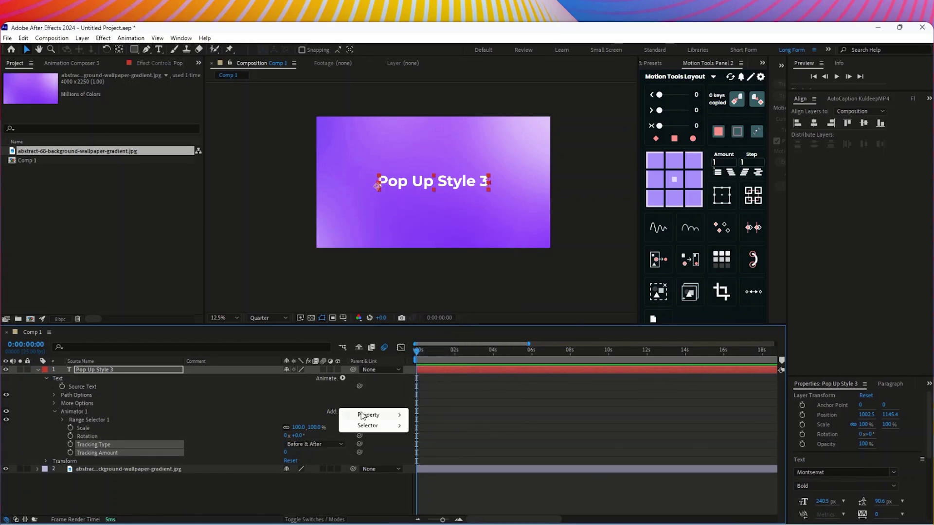
pyautogui.moveTo(362, 416)
pyautogui.click(439, 414)
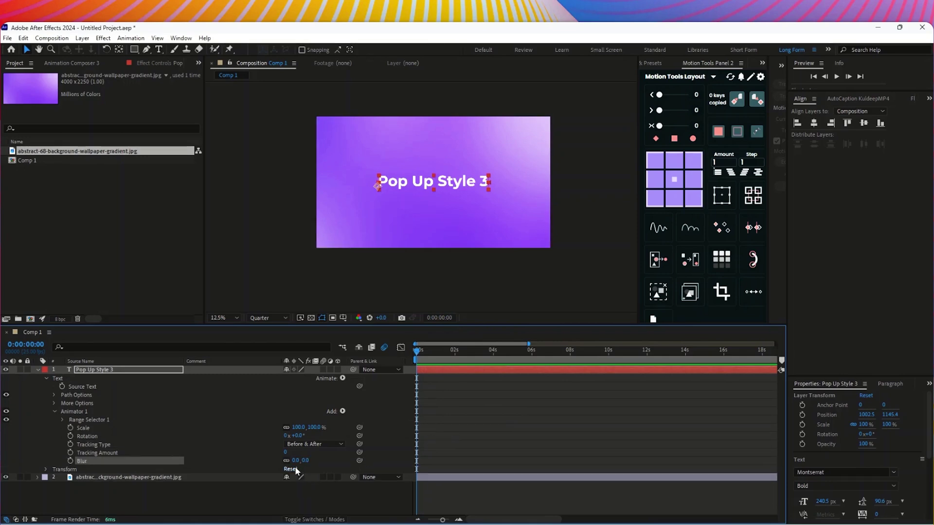
# - Set Animator 1 Scale to 0%, Rotation to 20°, Tracking Amount to 70 and Blur to 100,100
pyautogui.moveTo(304, 429); pyautogui.dragTo(261, 428)
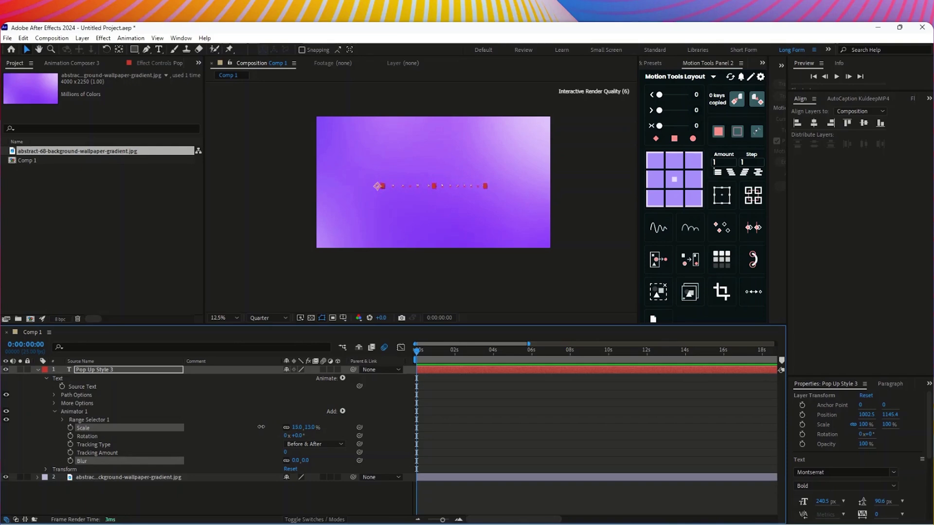
pyautogui.click(296, 427)
pyautogui.write('0')
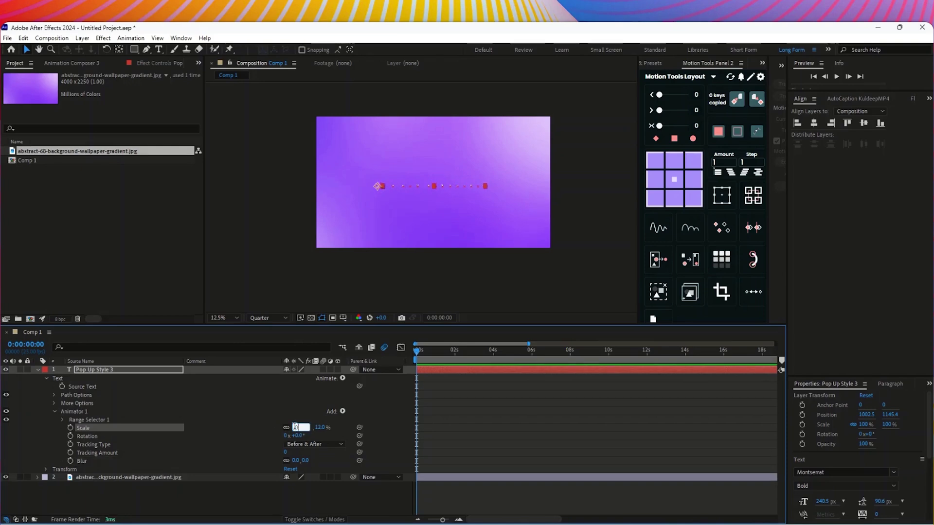
pyautogui.click(283, 419)
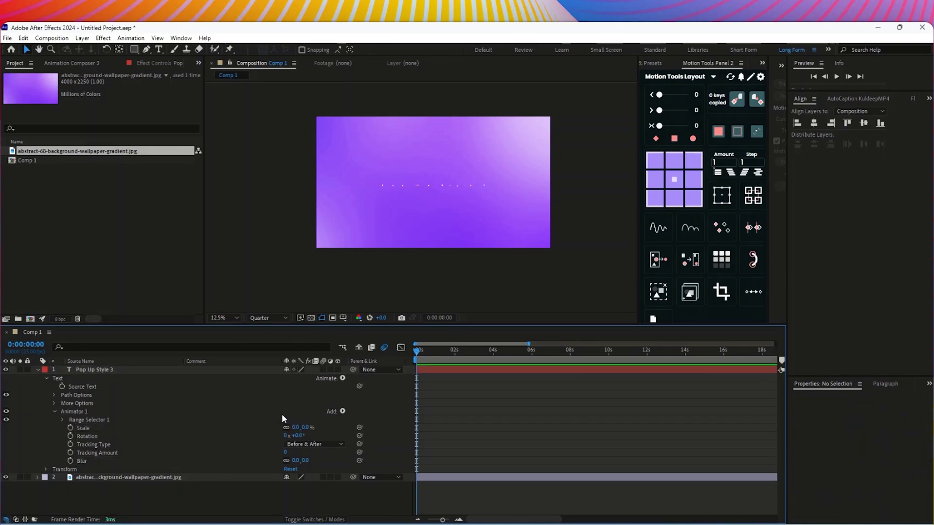
pyautogui.click(297, 436)
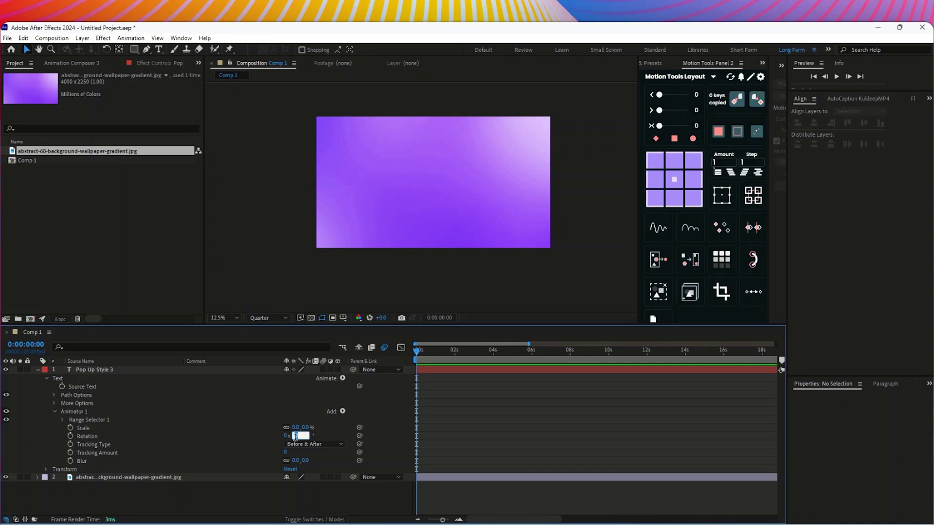
pyautogui.write('20')
pyautogui.moveTo(291, 453); pyautogui.dragTo(318, 454)
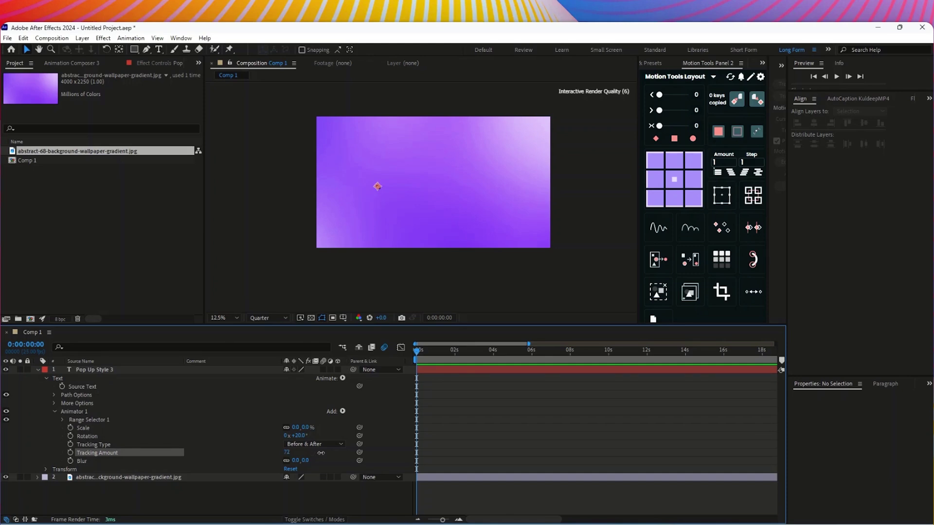
pyautogui.moveTo(301, 460); pyautogui.dragTo(347, 460)
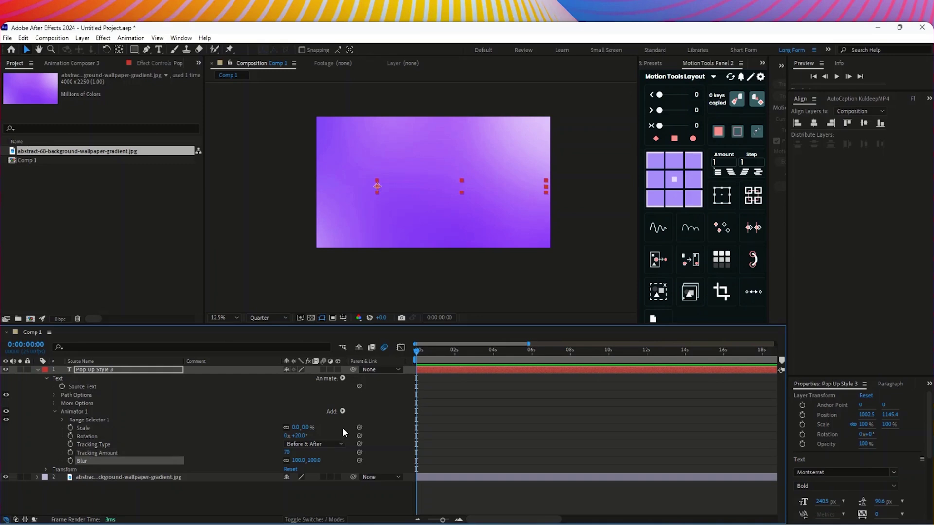
# - Add an Expression Selector to Animator 1 and expand its Amount expression
pyautogui.click(343, 411)
pyautogui.moveTo(368, 427)
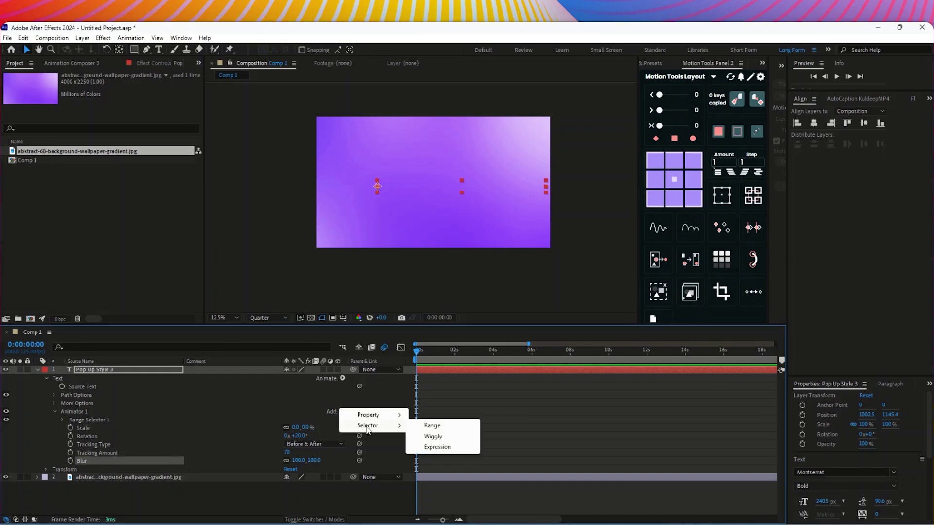
pyautogui.click(437, 447)
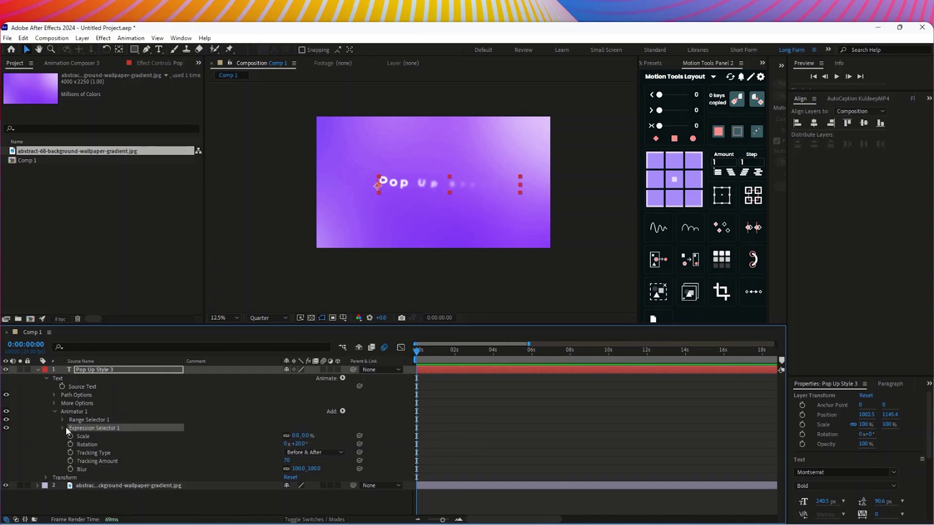
pyautogui.click(62, 427)
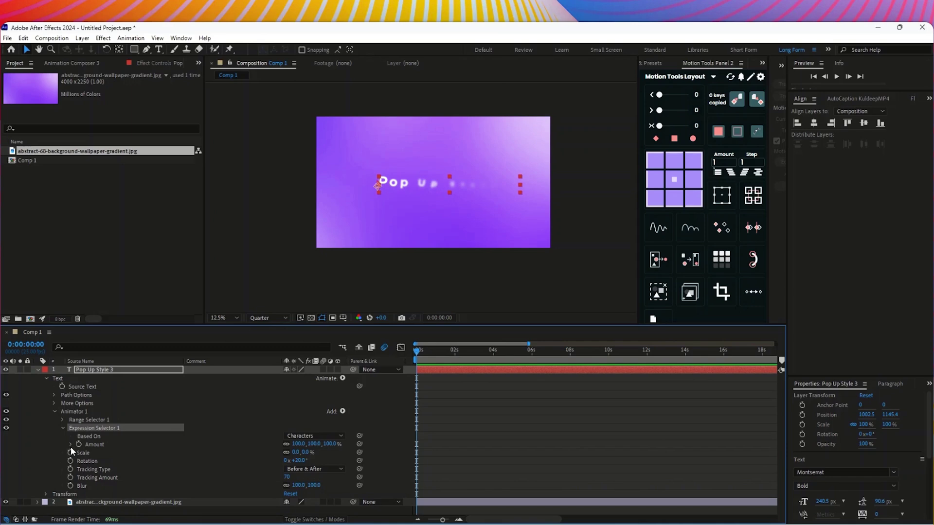
pyautogui.click(70, 445)
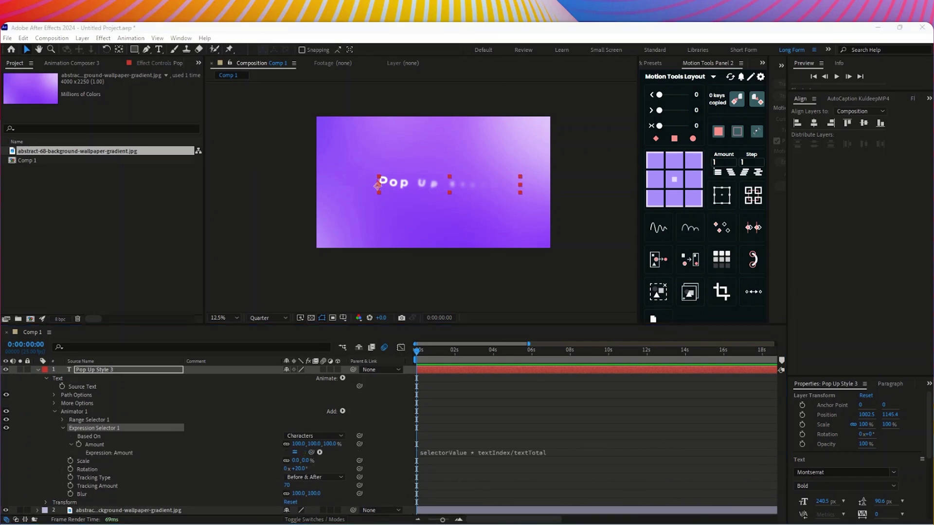
# - Replace the Amount expression with the pasted timed multi-line expression
pyautogui.click(431, 453)
pyautogui.click(463, 460)
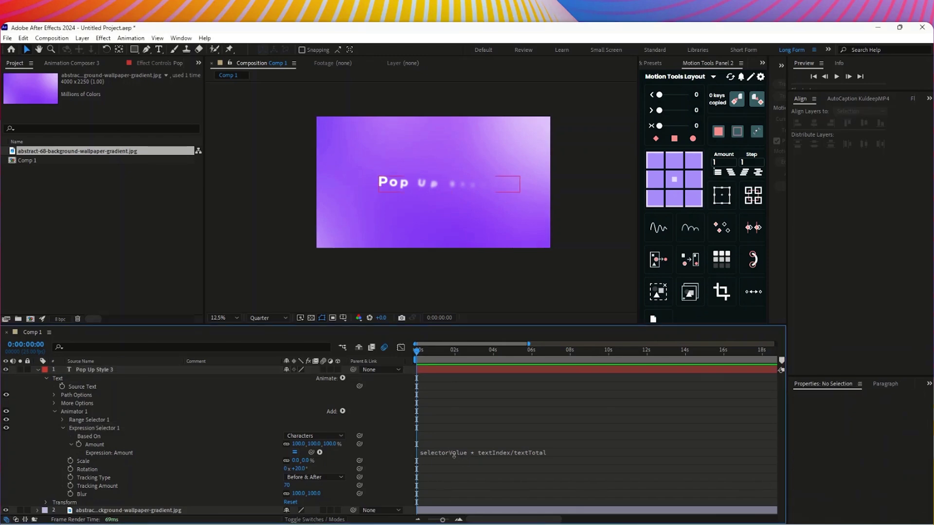
pyautogui.click(471, 453)
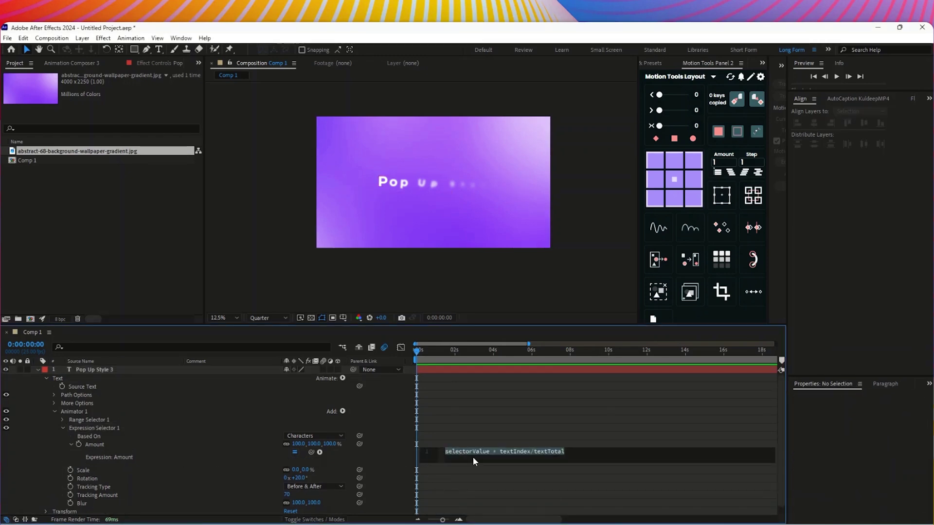
pyautogui.hotkey('ctrl', 'v')
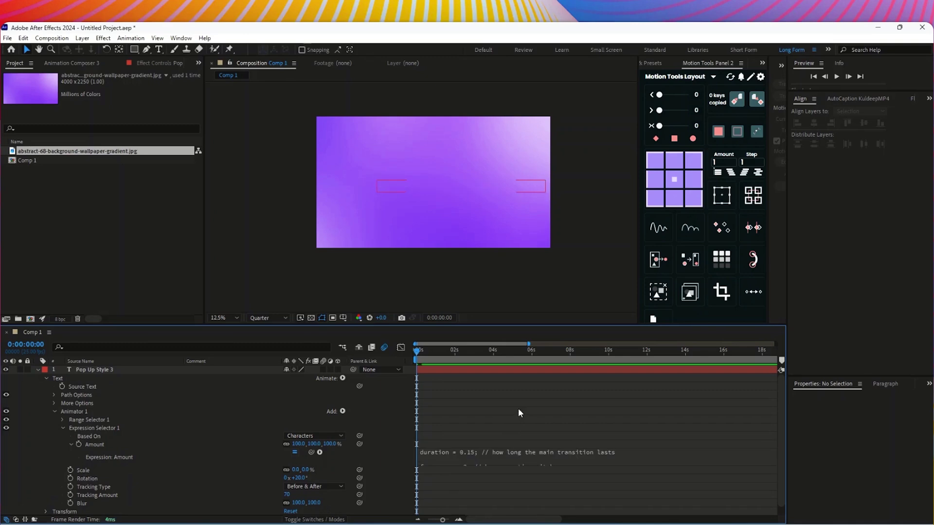
pyautogui.click(418, 351)
# - Preview Pop Up Style 3 popping on letter by letter from the start
pyautogui.moveTo(423, 352); pyautogui.dragTo(377, 360)
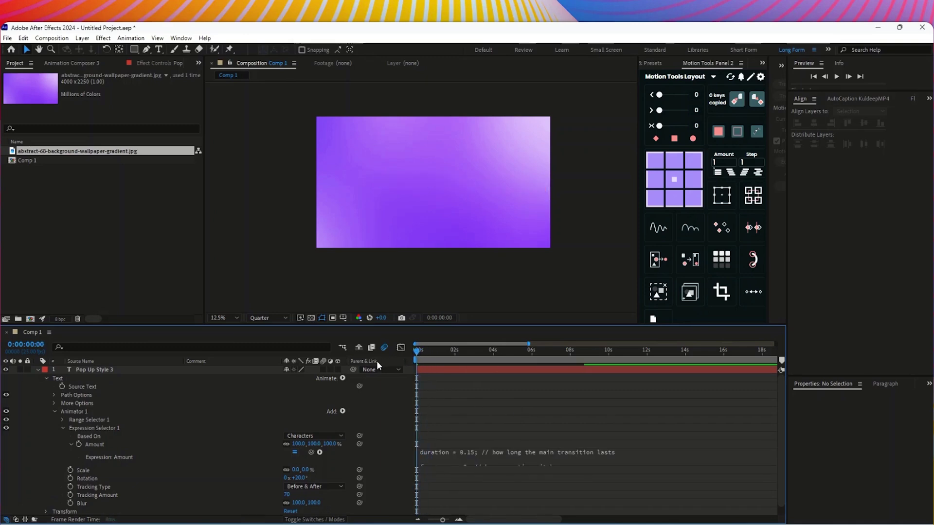
pyautogui.press('space')
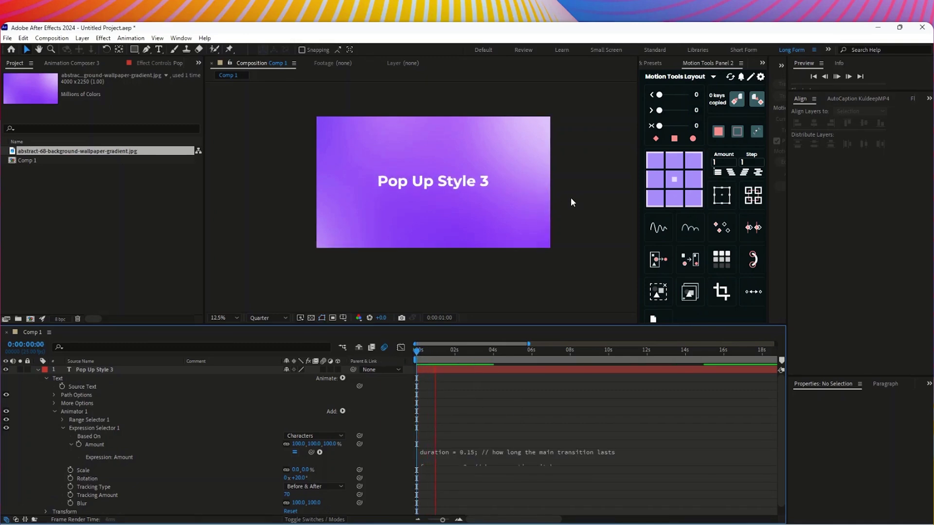
pyautogui.press('space')
pyautogui.moveTo(458, 359); pyautogui.dragTo(392, 360)
pyautogui.press('space')
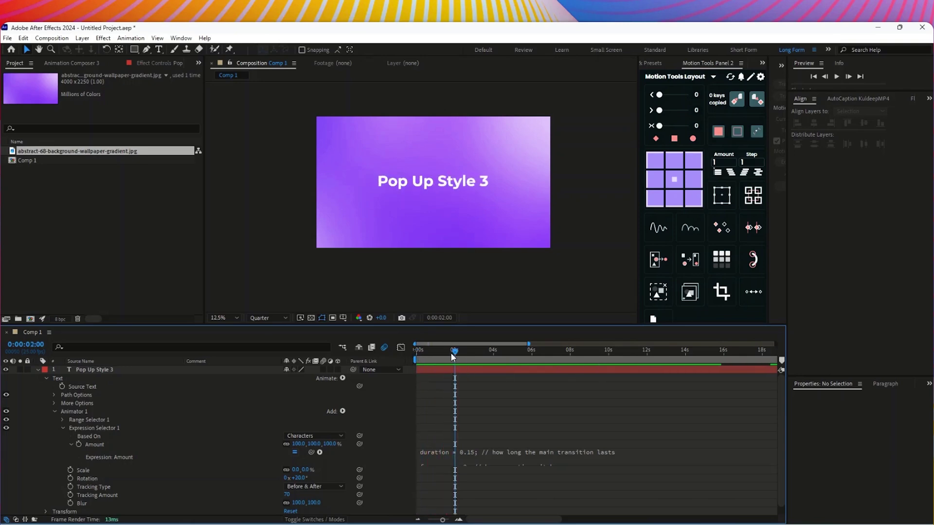
pyautogui.press('space')
pyautogui.press('space')
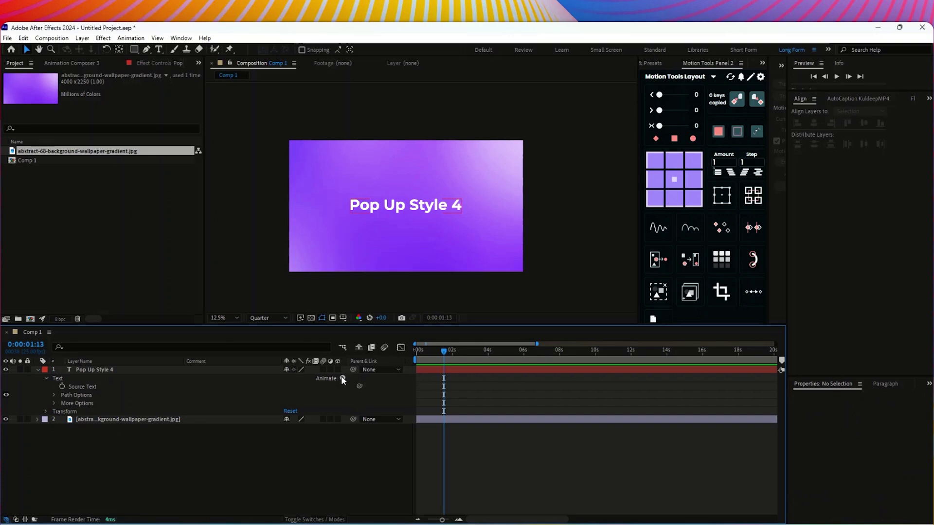
# - Add an Opacity animator to Pop Up Style 4 at 0% and expand Range Selector 1
pyautogui.click(343, 379)
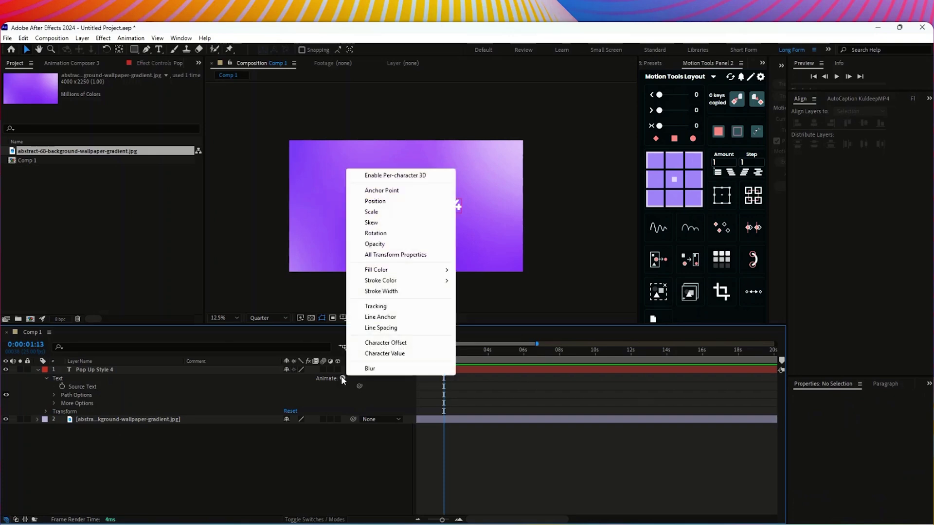
pyautogui.click(386, 244)
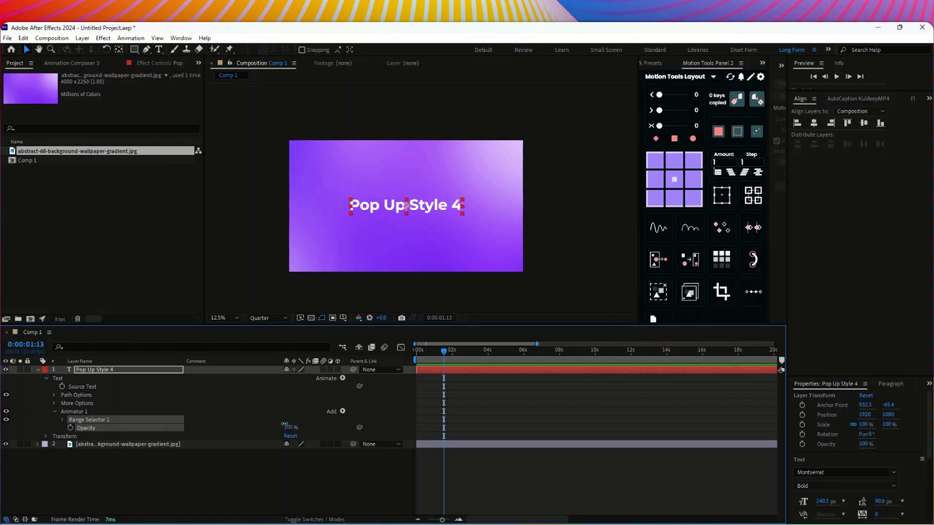
pyautogui.moveTo(290, 427); pyautogui.dragTo(221, 425)
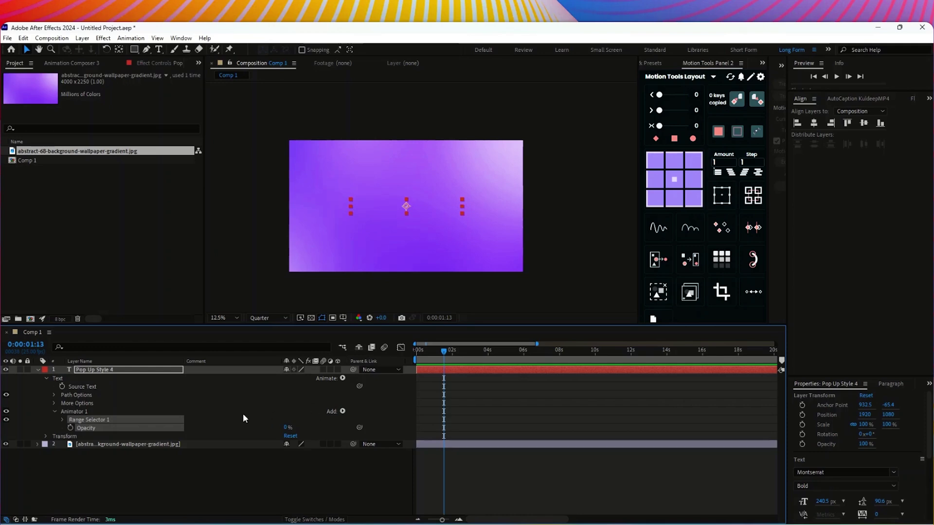
pyautogui.click(62, 420)
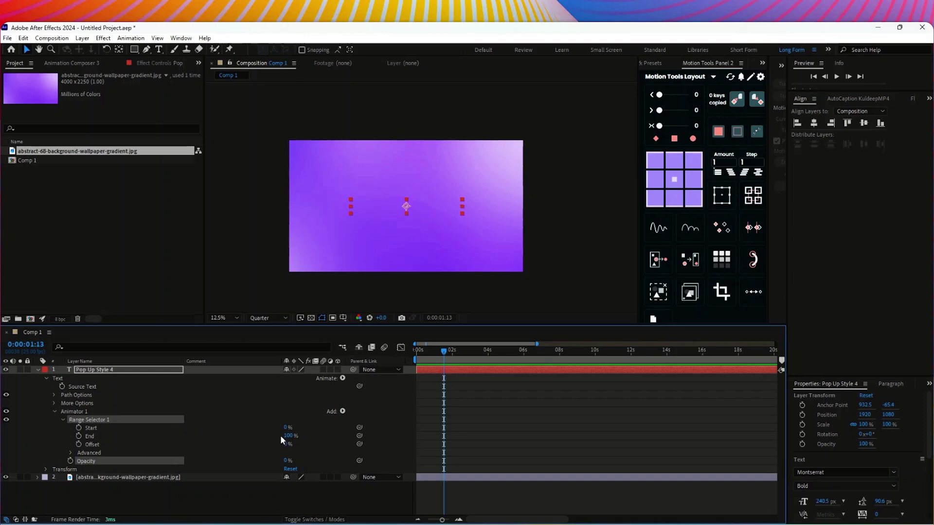
# - Keyframe Range Selector Start from 0% at frame 0 to 100% at 3 seconds
pyautogui.click(79, 428)
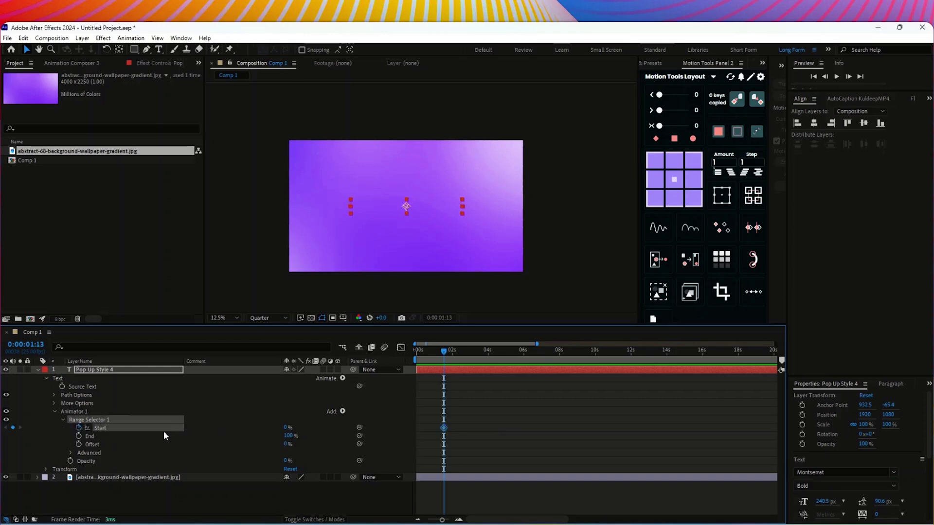
pyautogui.press('Home')
pyautogui.press('-')
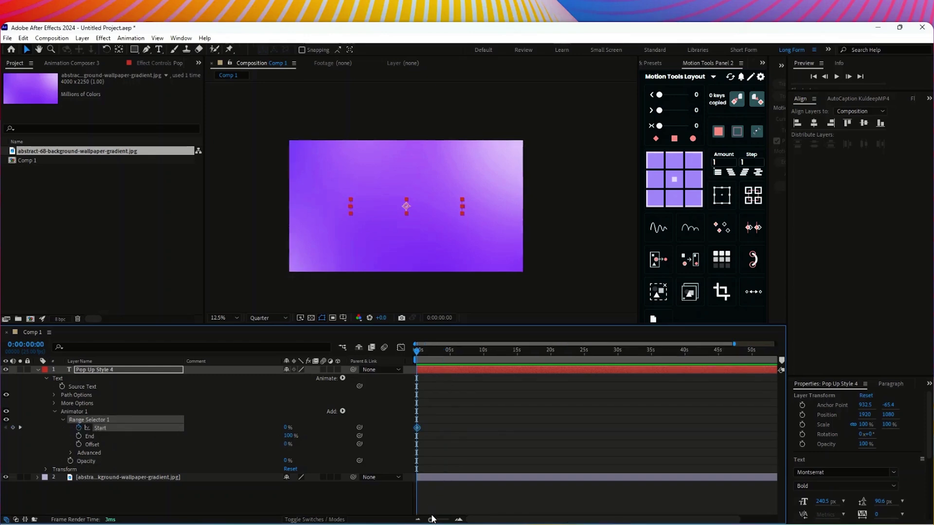
pyautogui.moveTo(441, 520); pyautogui.dragTo(464, 522)
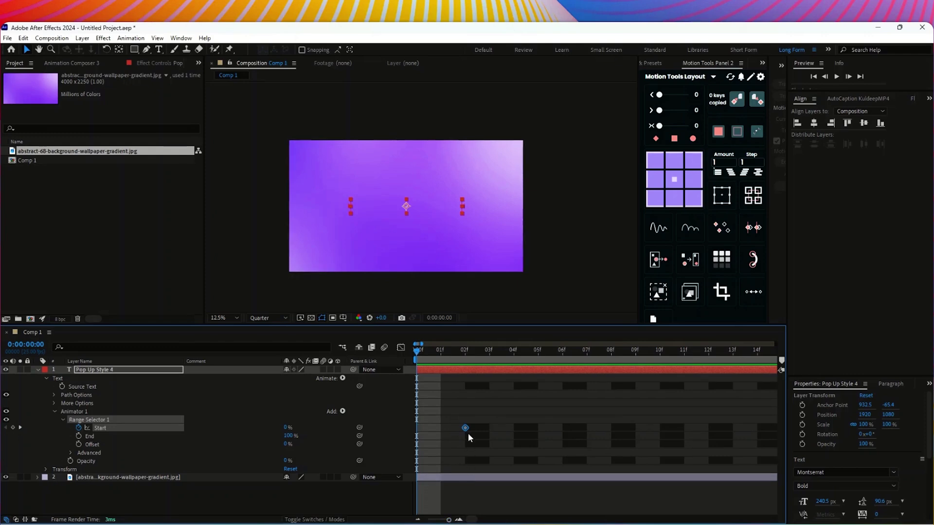
pyautogui.moveTo(455, 426); pyautogui.dragTo(416, 427)
pyautogui.moveTo(448, 521); pyautogui.dragTo(435, 520)
pyautogui.moveTo(419, 352); pyautogui.dragTo(444, 350)
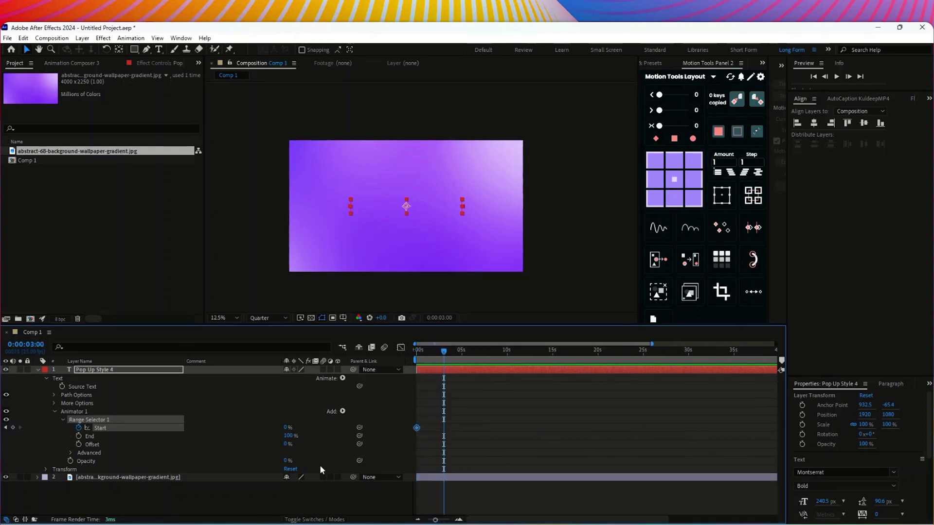
pyautogui.click(287, 427)
pyautogui.write('100')
pyautogui.press('Return')
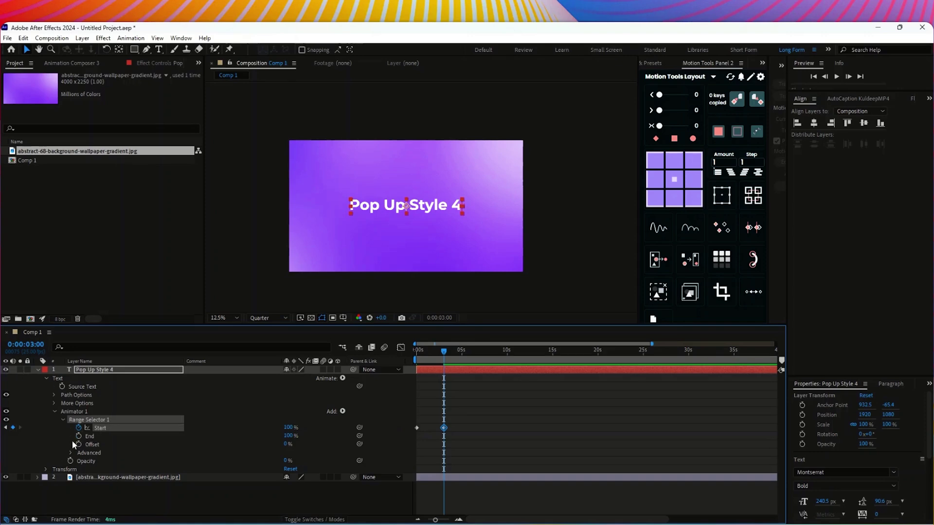
# - Expand the range selector's Advanced settings and keep Based On set to Characters
pyautogui.click(71, 453)
pyautogui.scroll(-1, 165, 448)
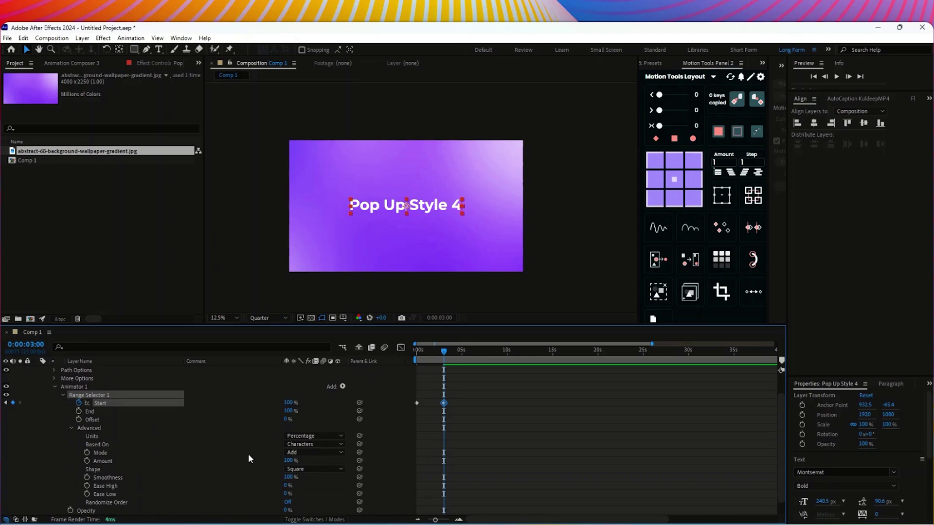
pyautogui.click(294, 444)
pyautogui.click(301, 454)
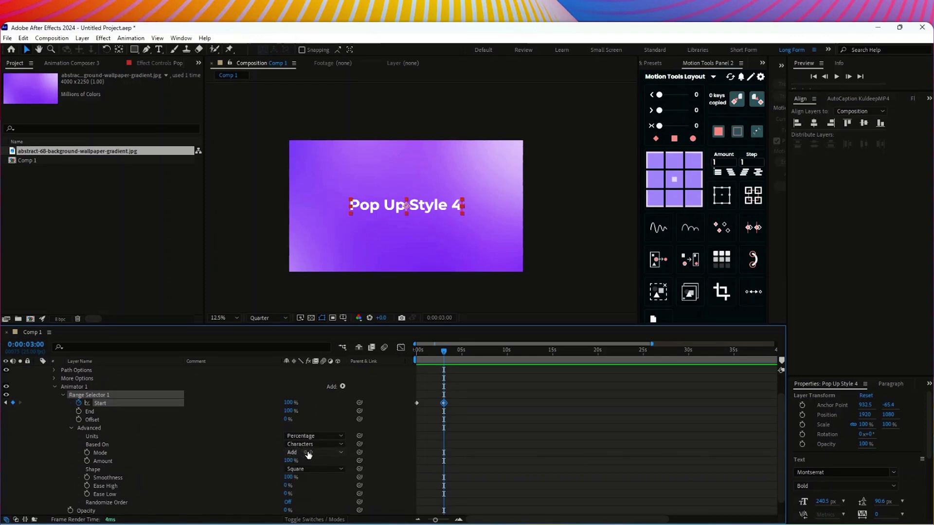
# - Set Smoothness to 0% and Ease High to 50%
pyautogui.scroll(-1, 313, 486)
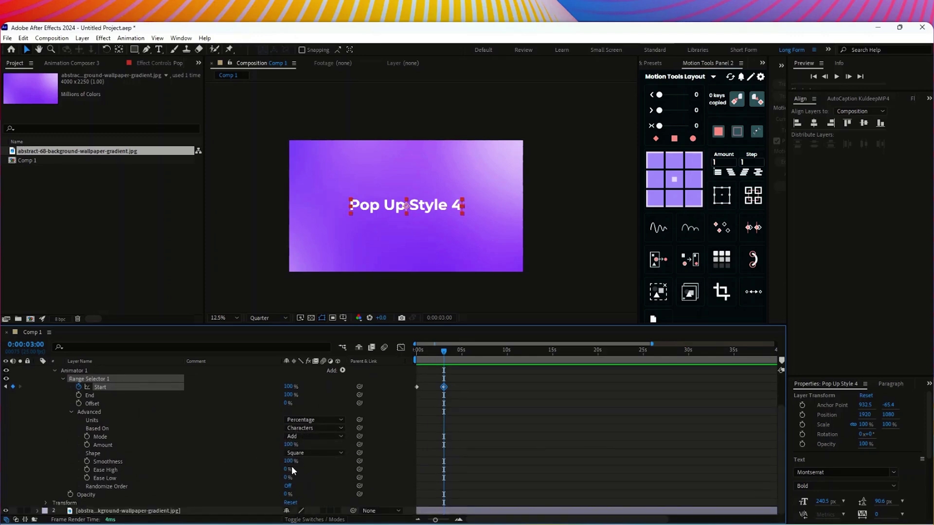
pyautogui.moveTo(288, 462); pyautogui.dragTo(325, 465)
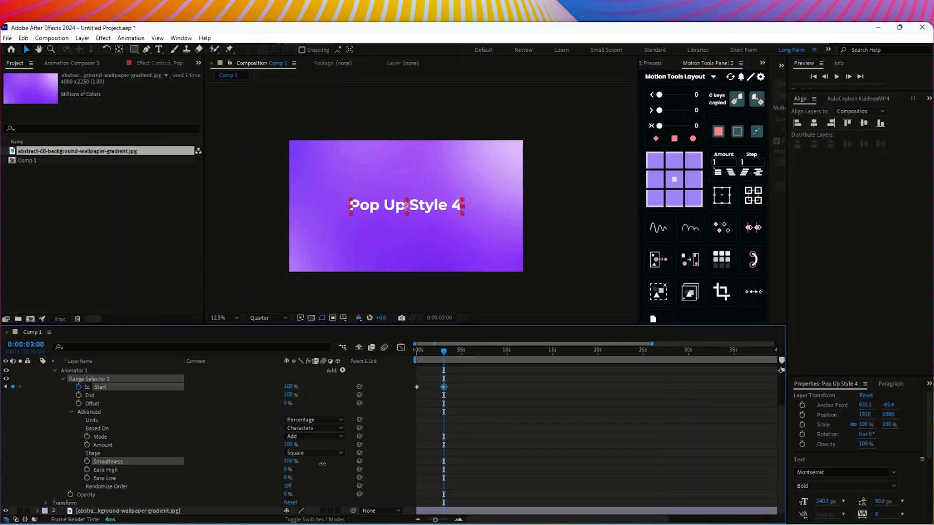
pyautogui.moveTo(323, 464); pyautogui.dragTo(232, 466)
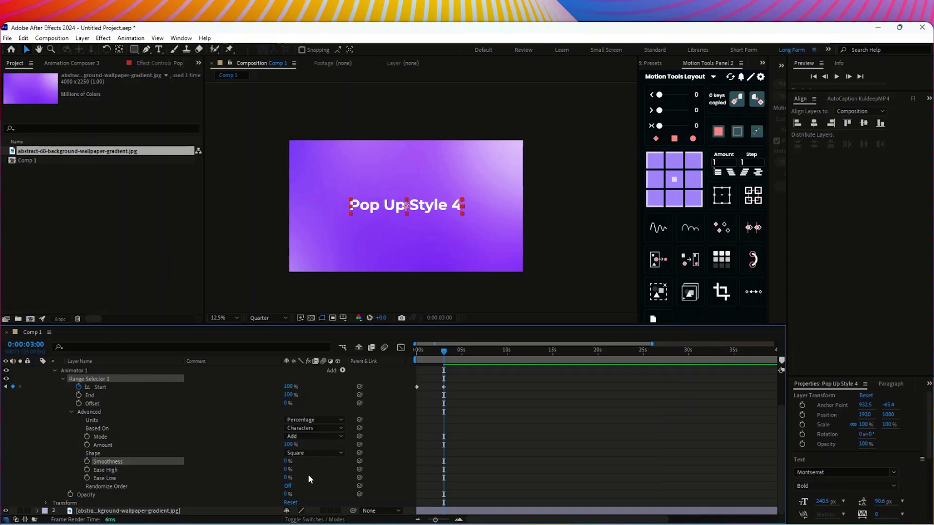
pyautogui.click(286, 470)
pyautogui.write('50')
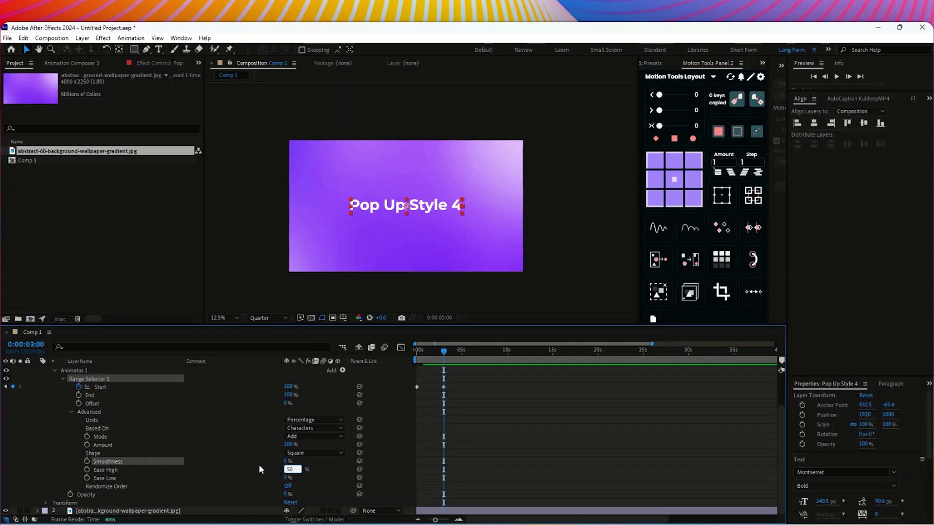
pyautogui.click(258, 465)
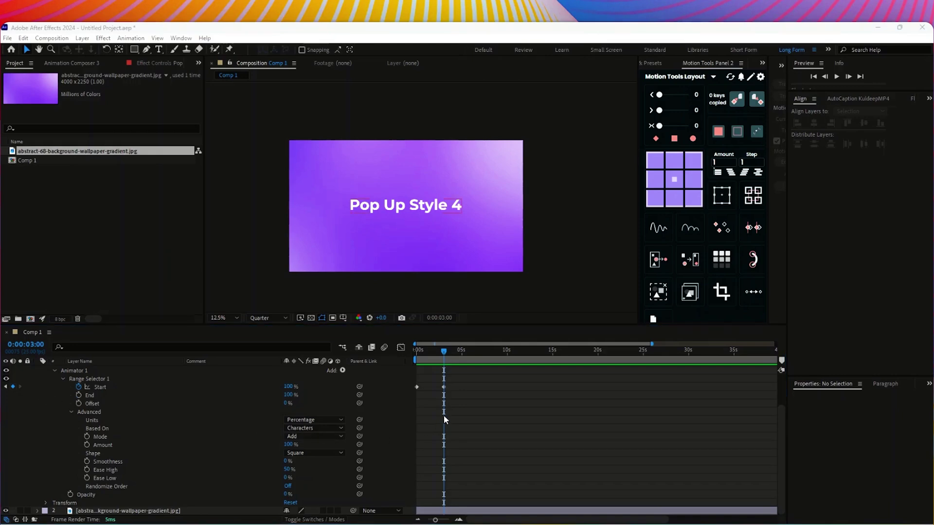
pyautogui.scroll(1, 237, 430)
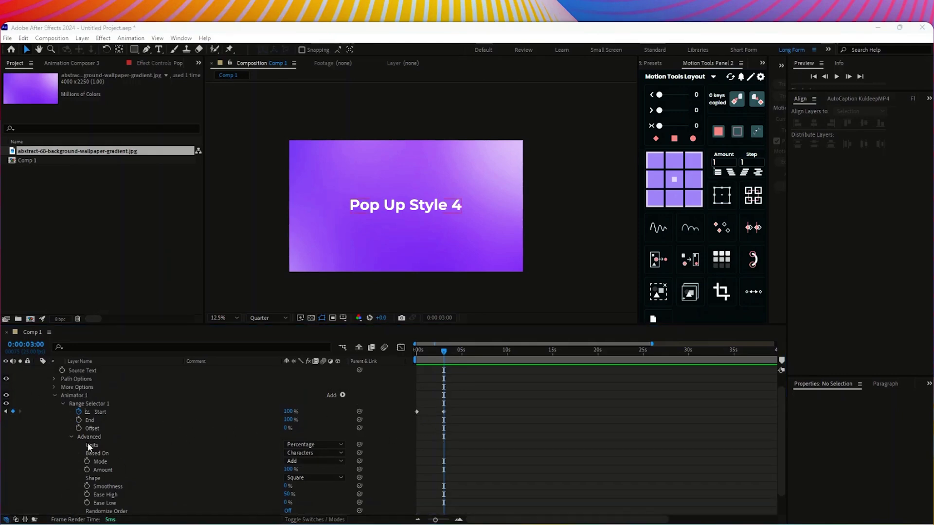
# - Give Animator 1's Opacity the pasted sine blink expression, two blinks per second
pyautogui.click(70, 437)
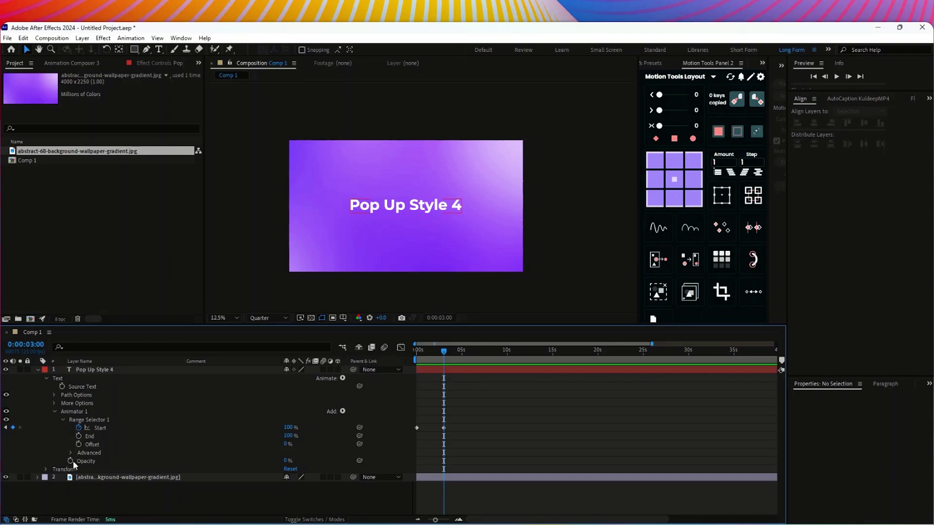
pyautogui.press('Home')
pyautogui.keyDown('alt'); pyautogui.click(70, 461); pyautogui.keyUp('alt')
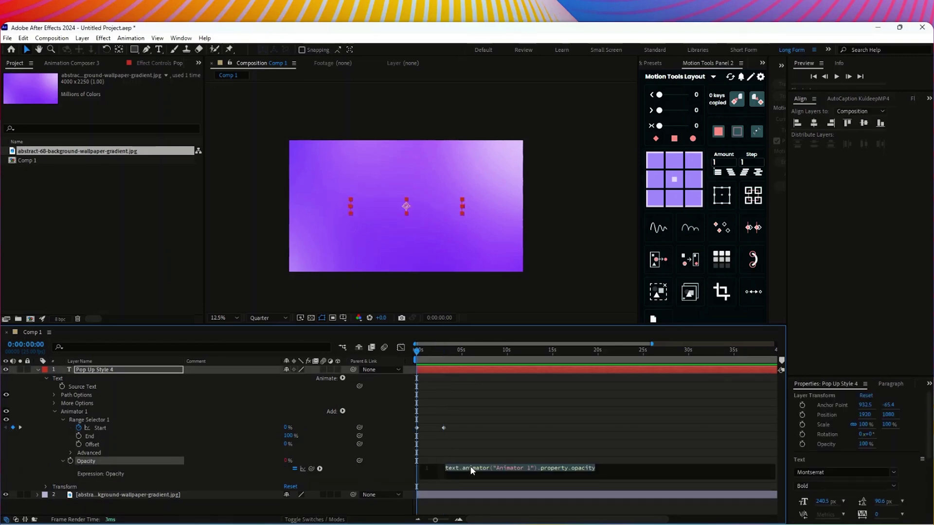
pyautogui.hotkey('ctrl', 'v')
pyautogui.click(510, 428)
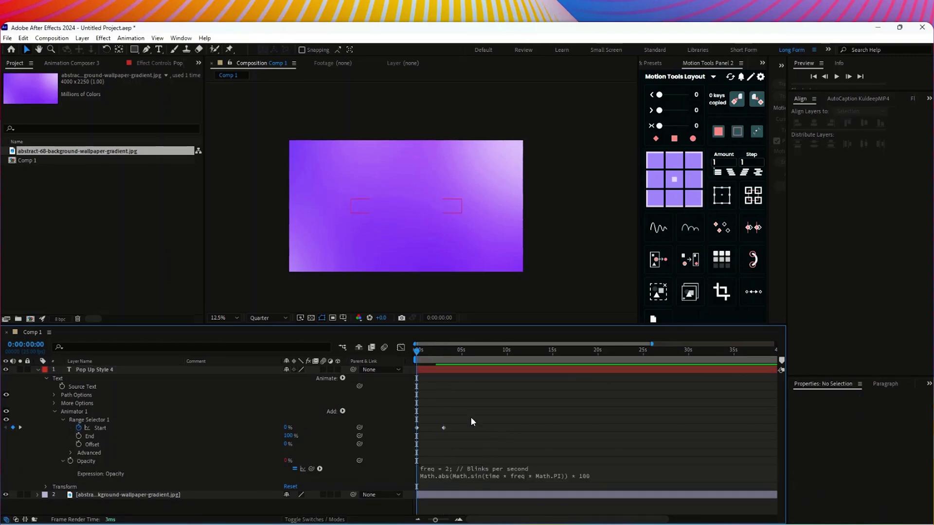
# - Preview the blinking text, then add a default expression to Source Text
pyautogui.moveTo(417, 352); pyautogui.dragTo(397, 354)
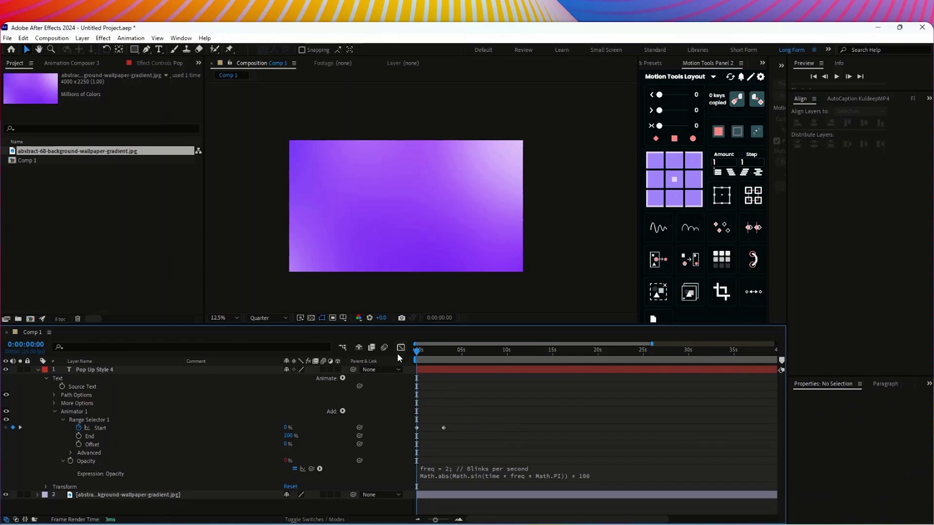
pyautogui.press('space')
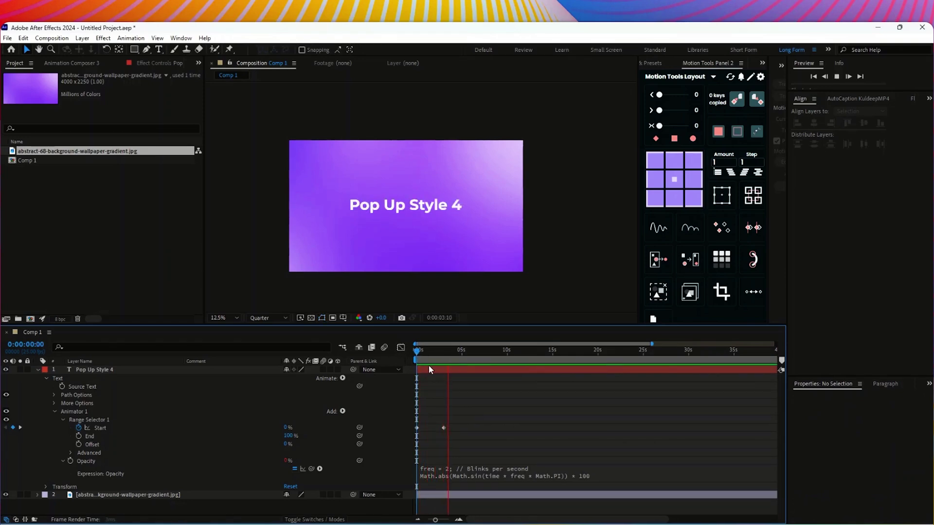
pyautogui.click(415, 361)
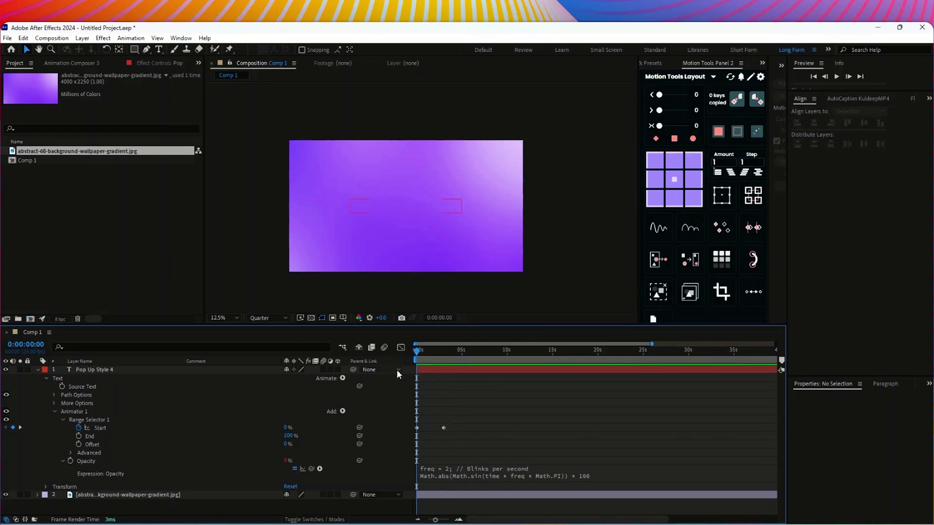
pyautogui.keyDown('alt'); pyautogui.click(62, 386); pyautogui.keyUp('alt')
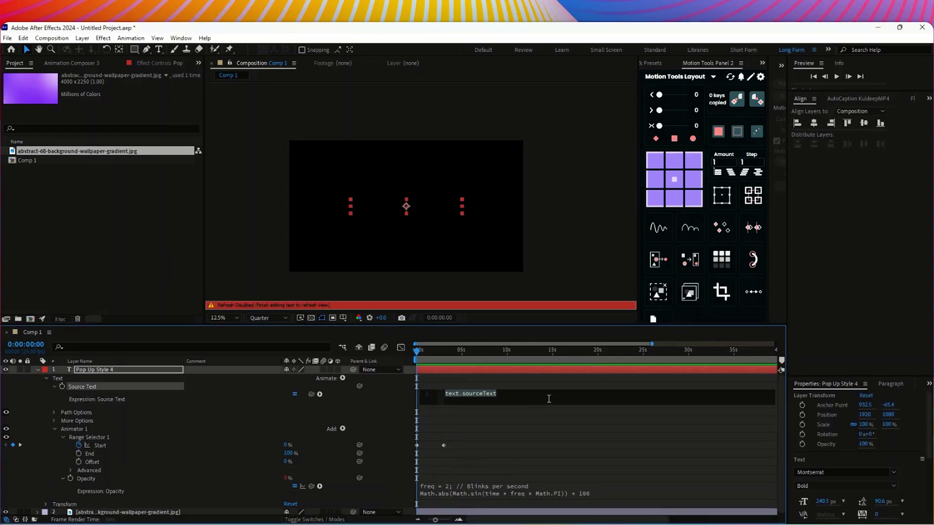
# - Paste the typewriter expression into Source Text, replacing the sample sentence with 'Pop Up Style 4'
pyautogui.write('txt.substr(0, Math.floor(time*10)) + cursor')
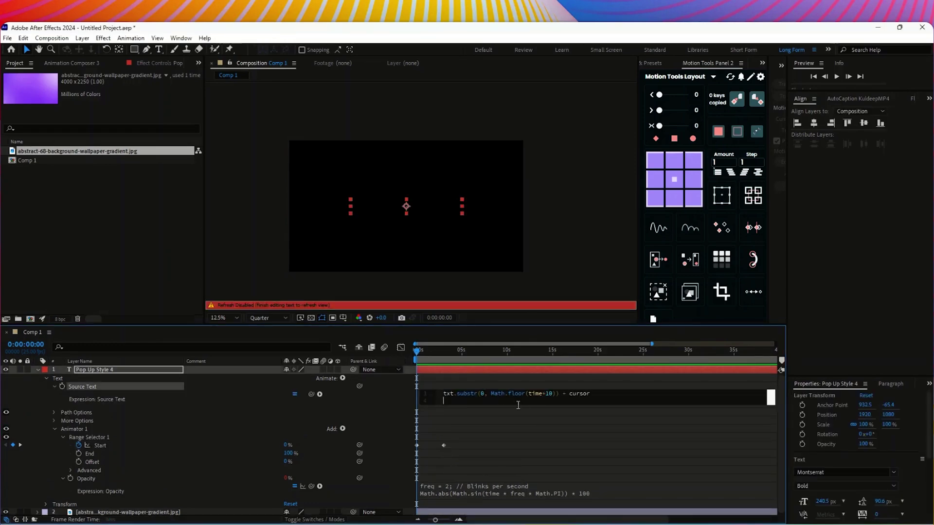
pyautogui.scroll(2, 518, 405)
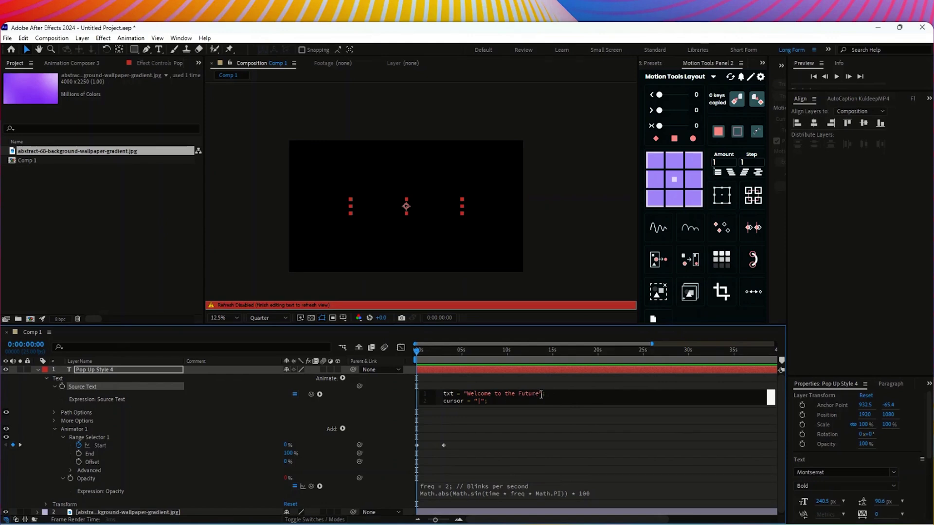
pyautogui.moveTo(535, 394); pyautogui.dragTo(488, 396)
pyautogui.press('BackSpace')
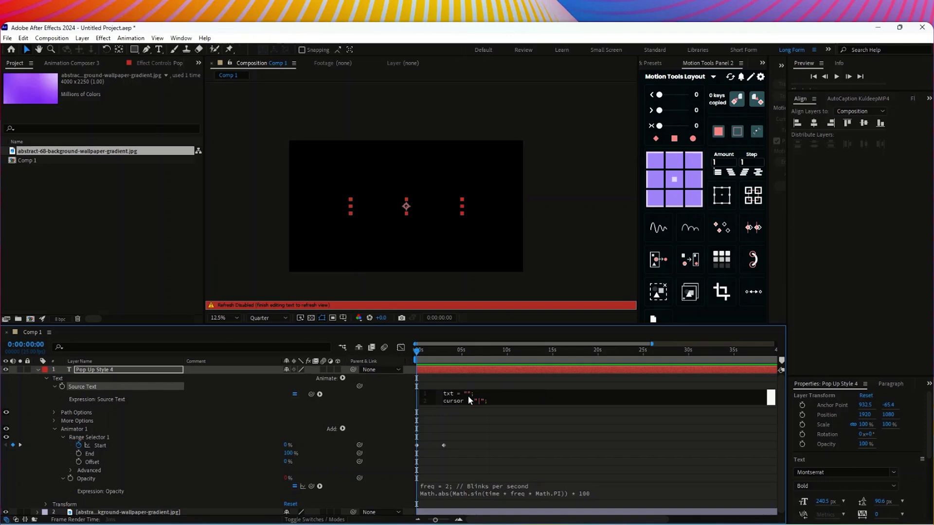
pyautogui.write('po')
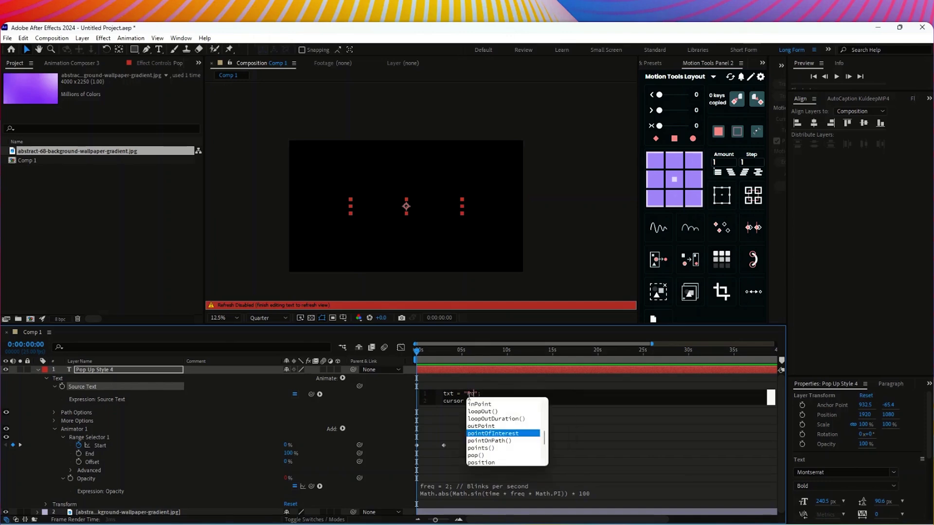
pyautogui.write('p')
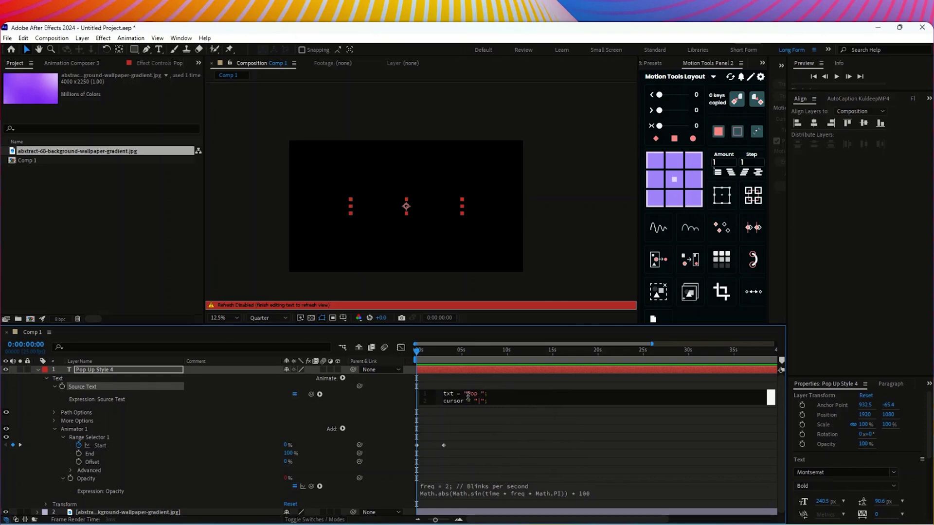
pyautogui.write(' Up s')
pyautogui.write('Styl')
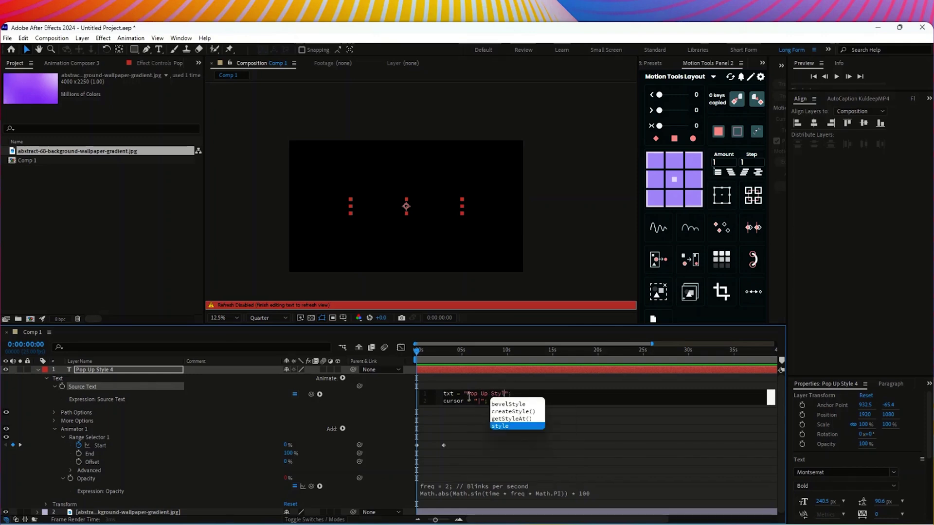
pyautogui.write('e 4')
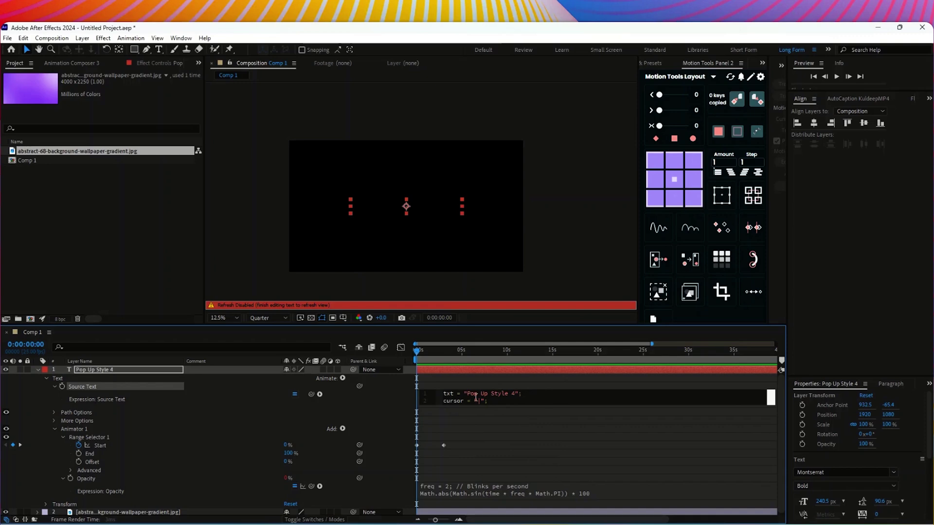
pyautogui.click(529, 375)
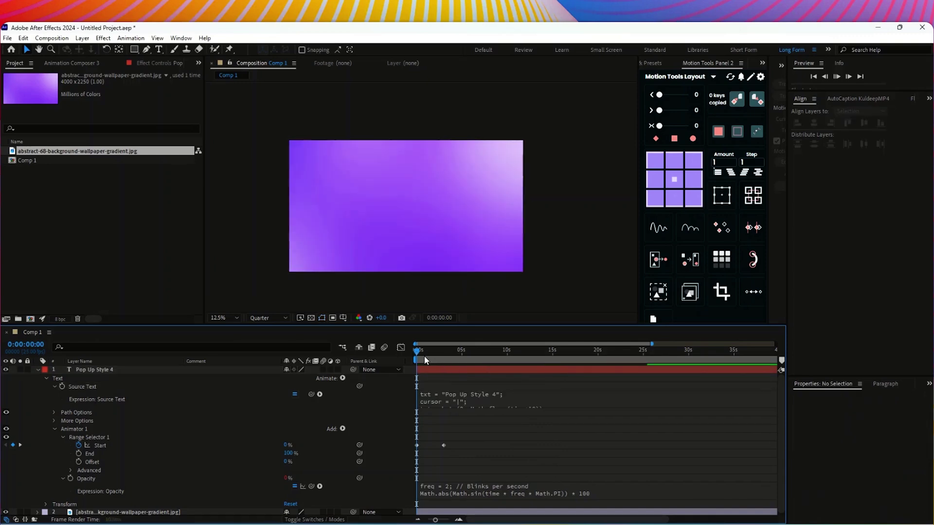
# - Preview the typing, then nudge the 100% Start keyframe slightly earlier
pyautogui.press('space')
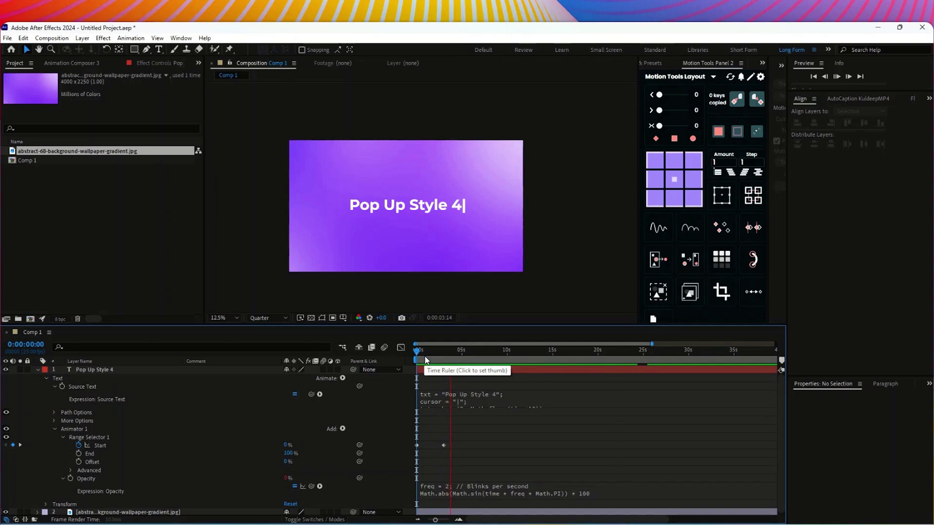
pyautogui.moveTo(443, 445); pyautogui.dragTo(435, 446)
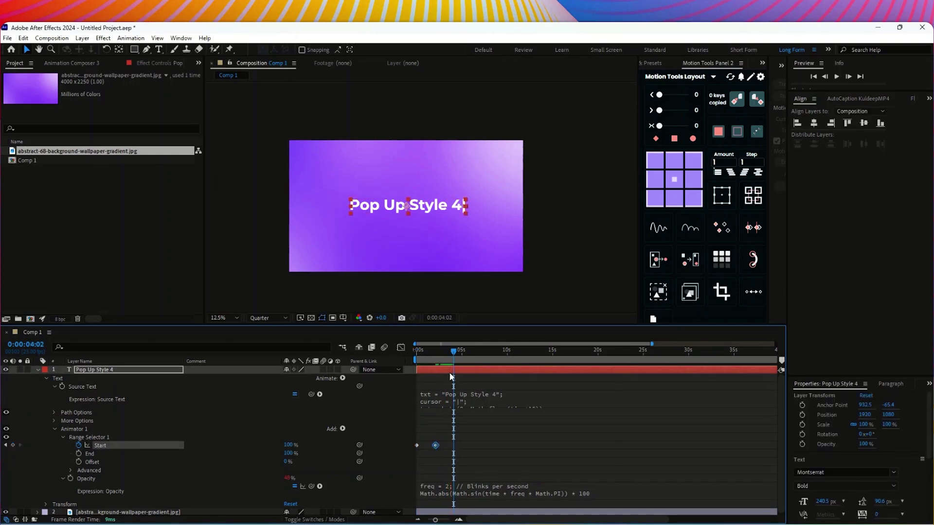